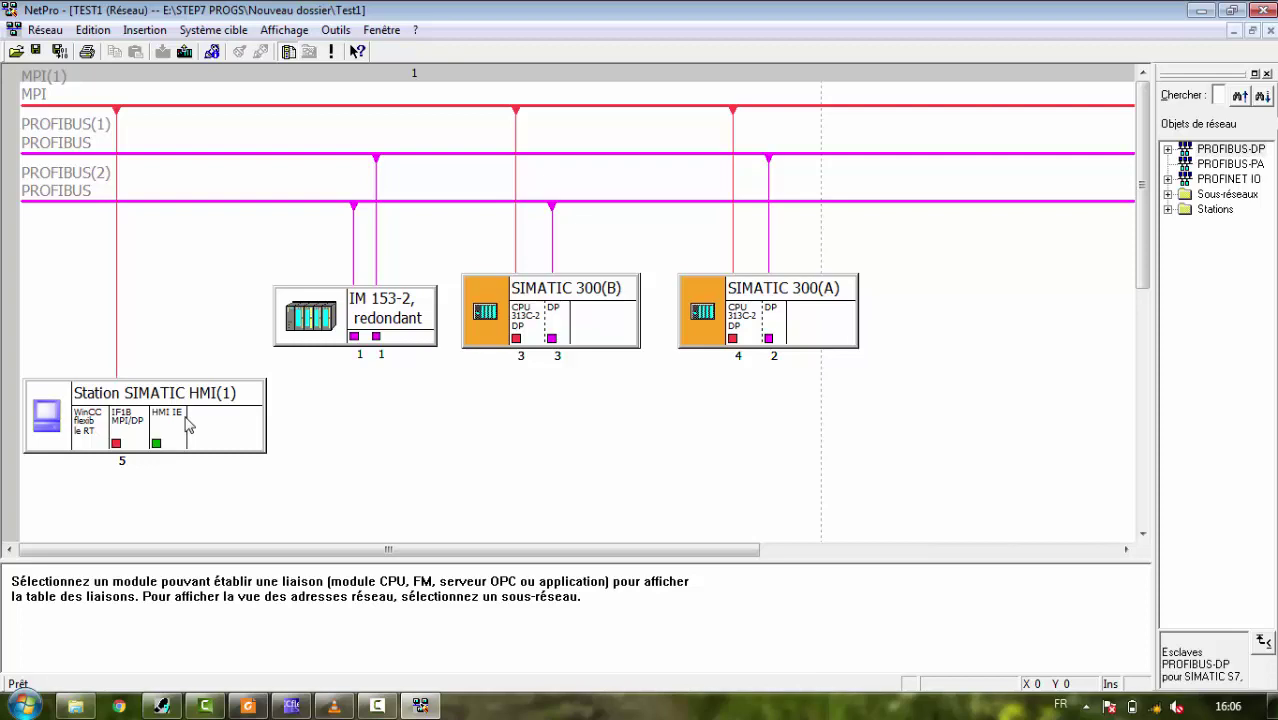
- Examine the MPI subnet and the links from SIMATIC 300(B), SIMATIC 300(A) and the HMI station to it
{"action": "left_click", "coordinate": [566, 107]}
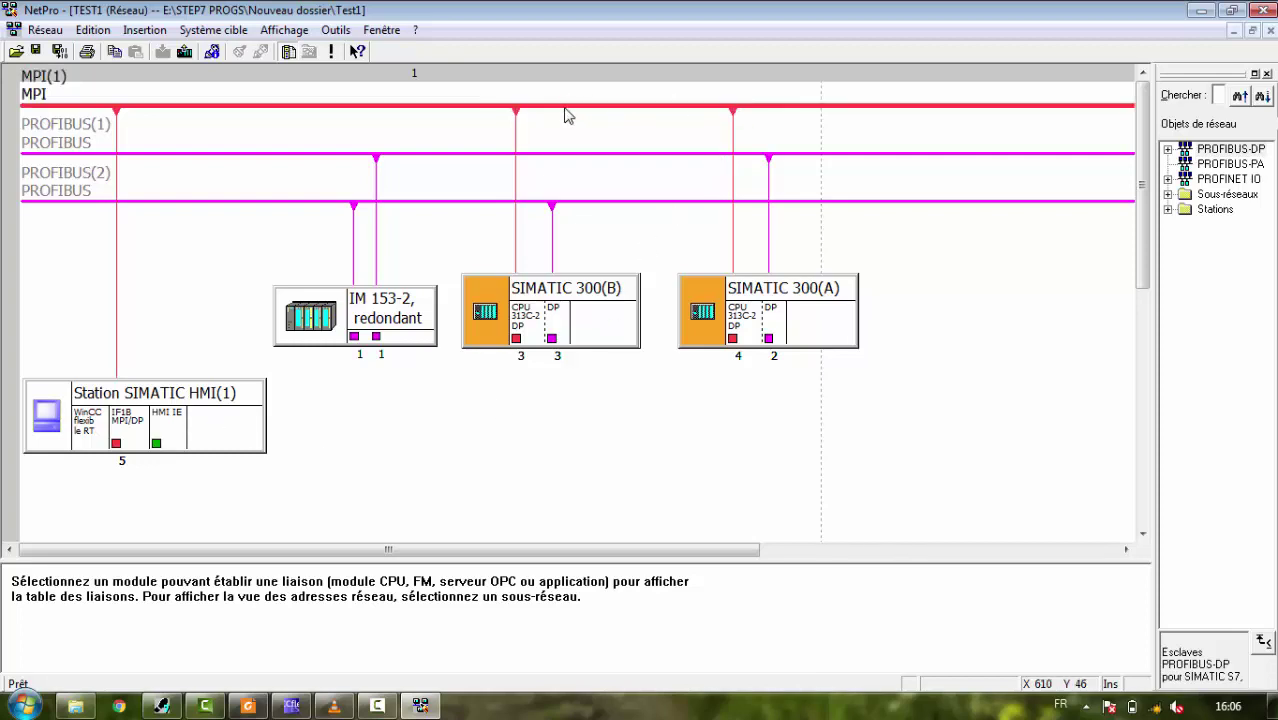
{"action": "left_click", "coordinate": [516, 137]}
{"action": "left_click", "coordinate": [734, 135]}
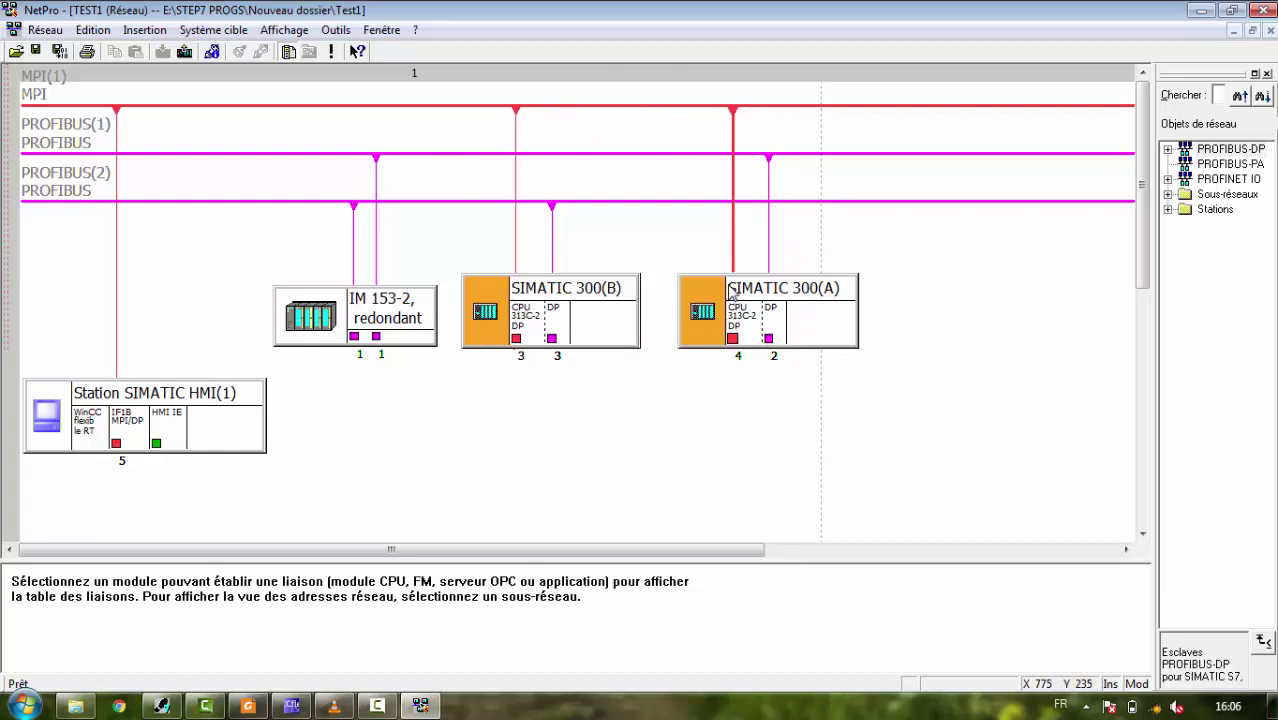
{"action": "left_click", "coordinate": [117, 318]}
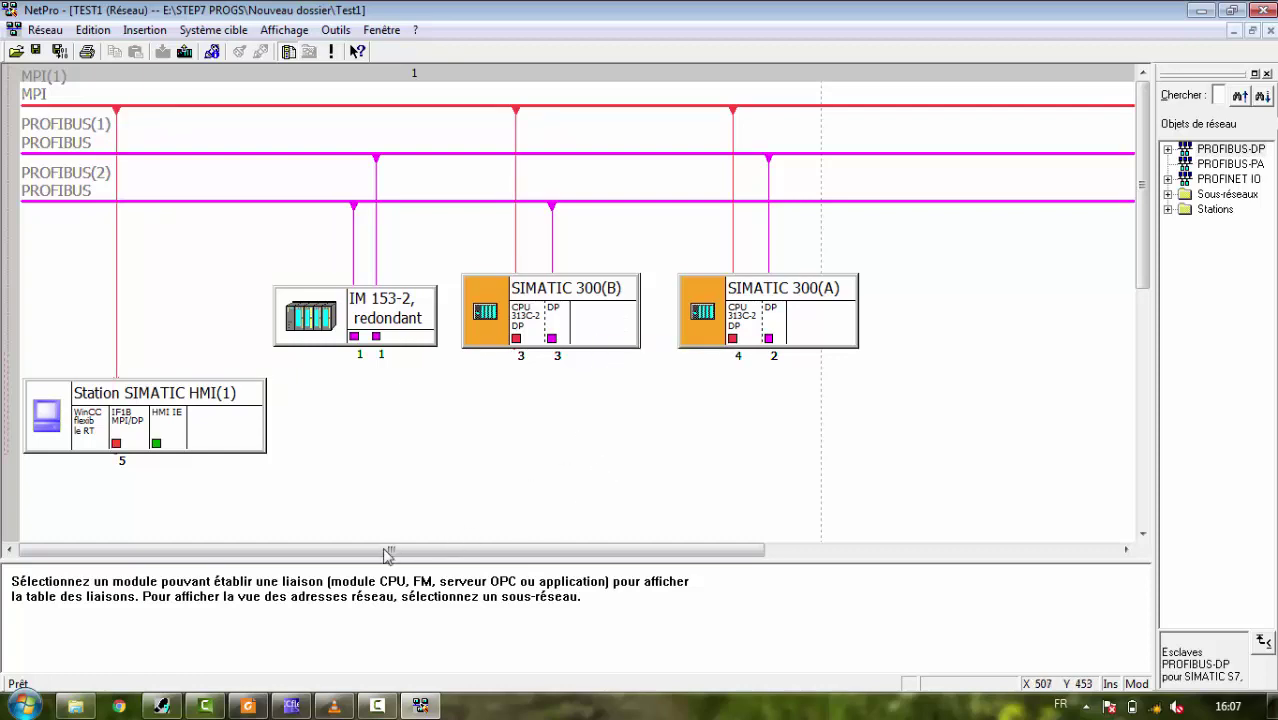
{"action": "left_click", "coordinate": [293, 706]}
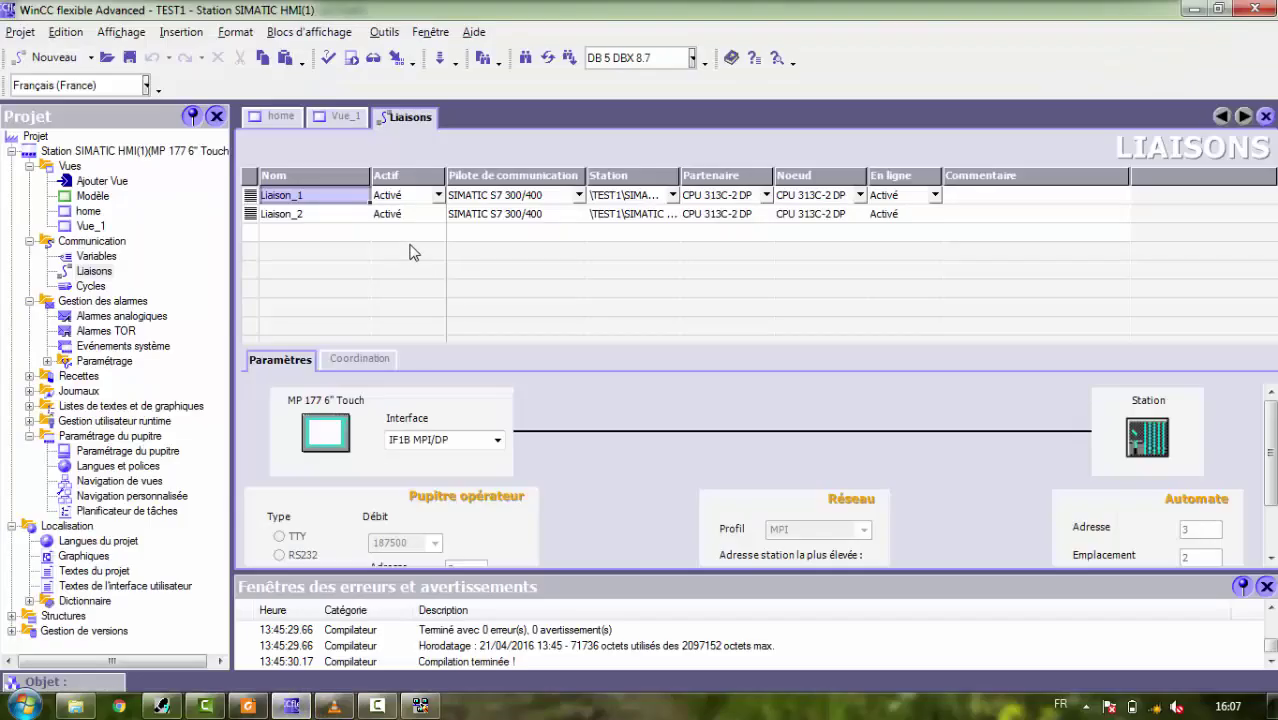
{"action": "left_click", "coordinate": [420, 706]}
{"action": "left_click", "coordinate": [116, 306]}
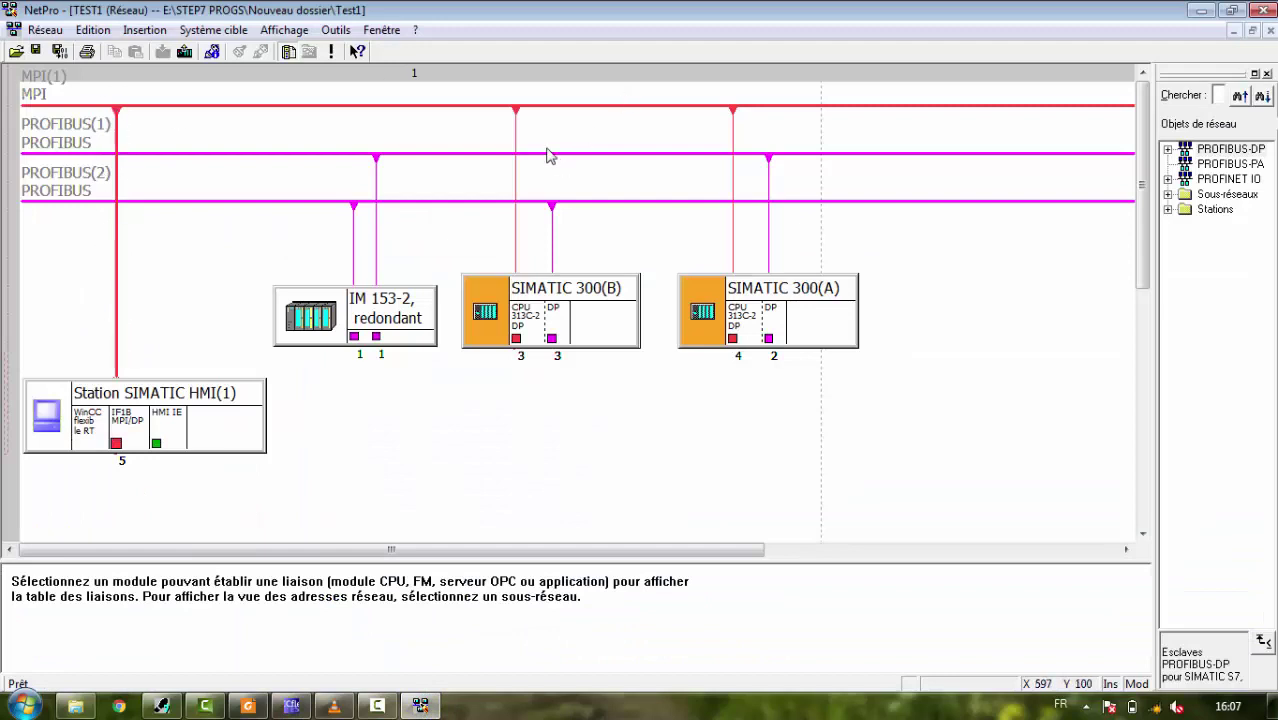
{"action": "left_click", "coordinate": [516, 138]}
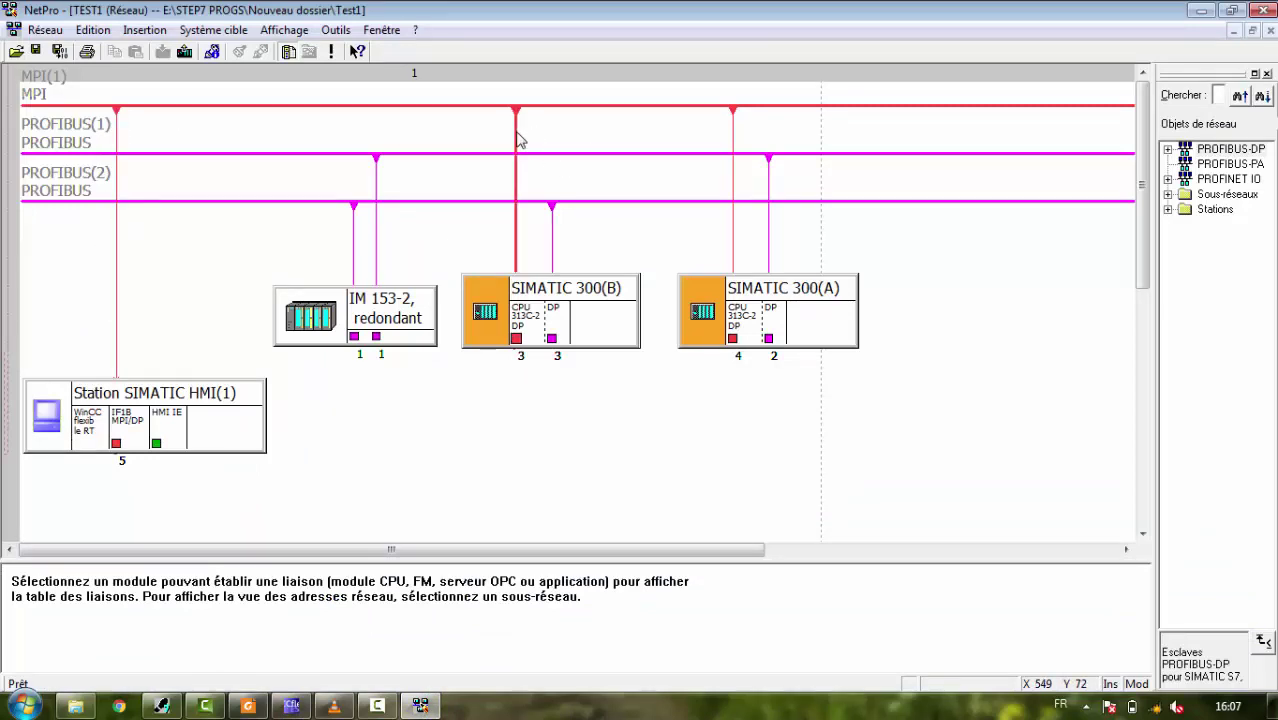
{"action": "left_click", "coordinate": [735, 140]}
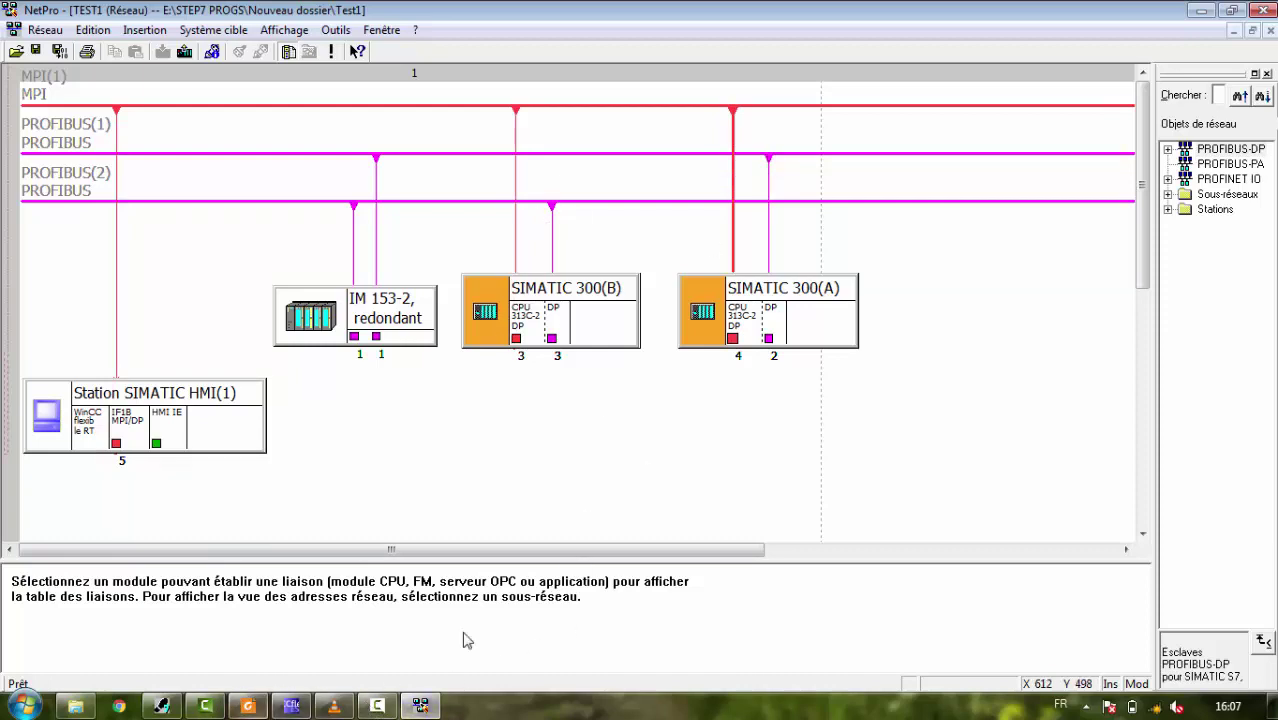
- Switch to WinCC flexible, select Liaison_2 and widen the Station column of the connections table to show the full station paths
{"action": "left_click", "coordinate": [291, 706]}
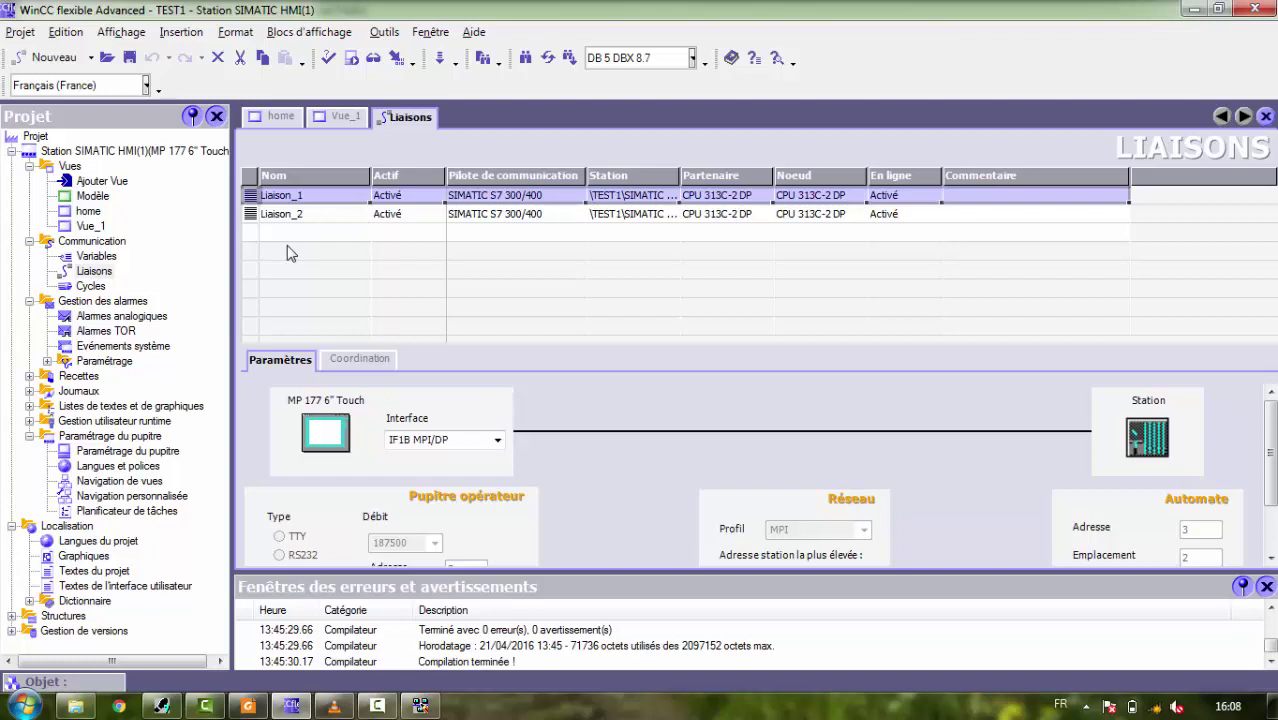
{"action": "left_click", "coordinate": [250, 215]}
{"action": "left_click", "coordinate": [250, 215]}
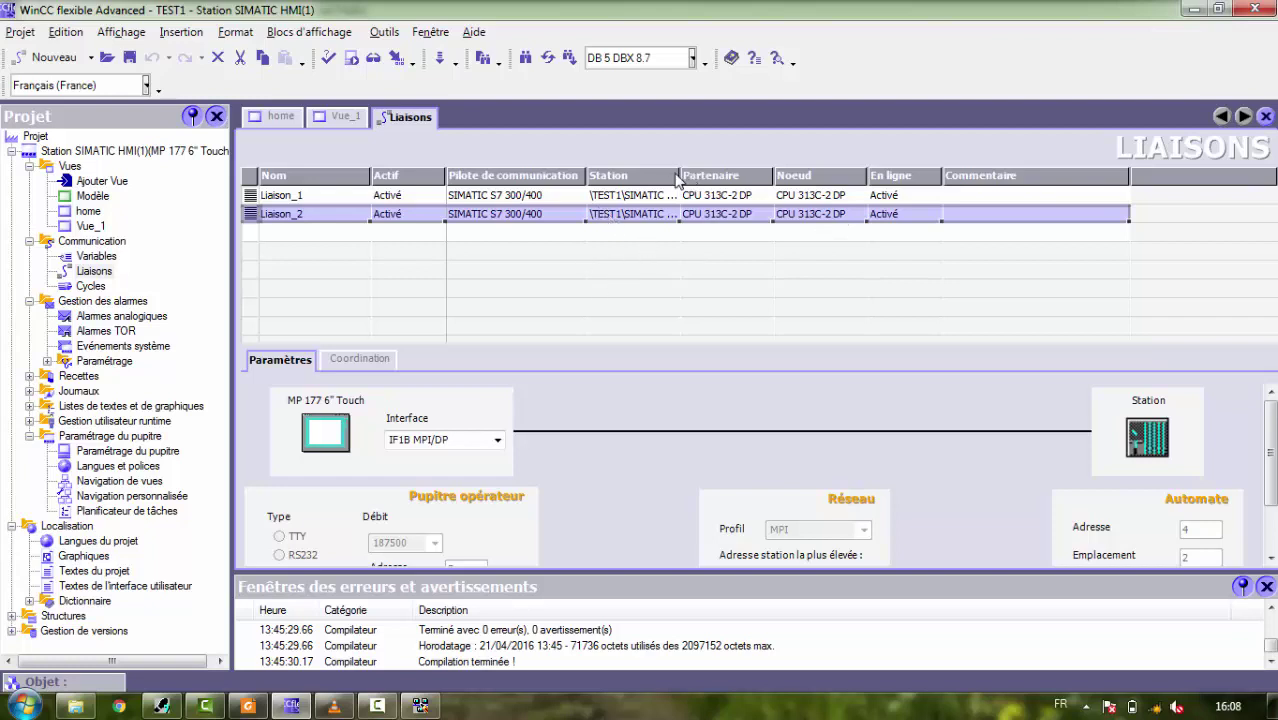
{"action": "left_click_drag", "start_coordinate": [681, 177], "coordinate": [789, 177]}
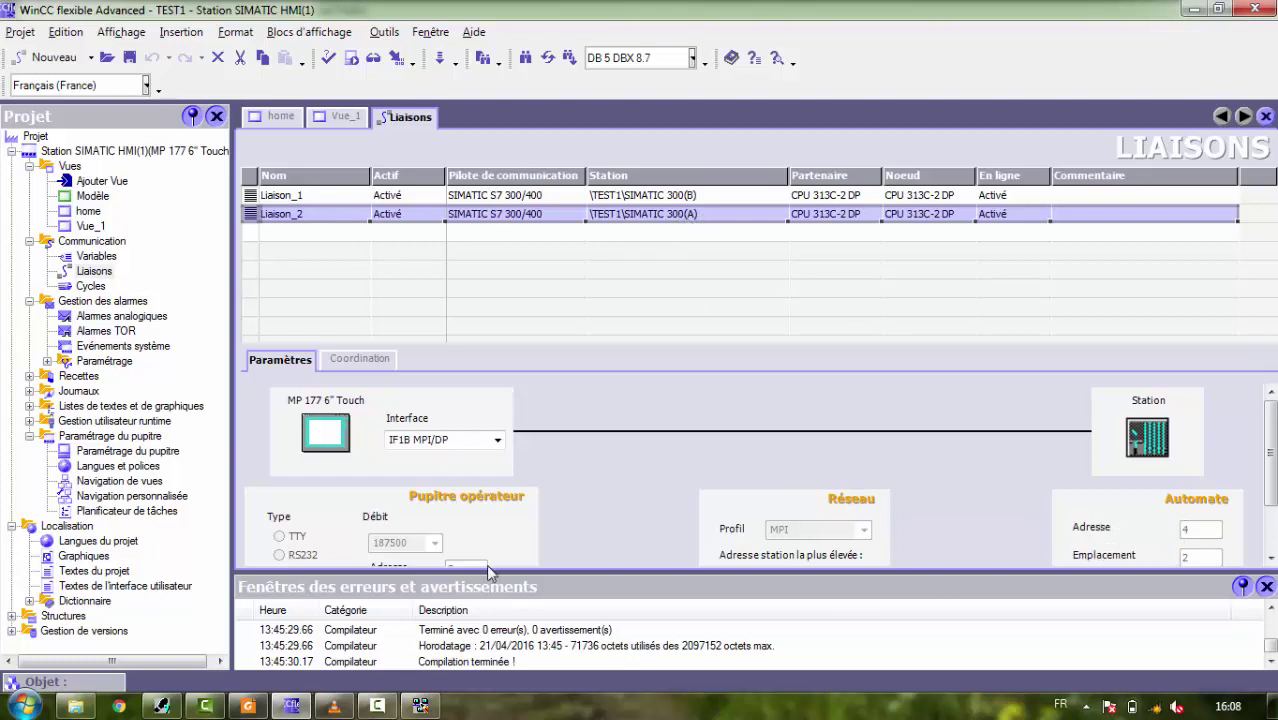
- Switch to NetPro, inspect the MPI links of the HMI station and SIMATIC 300(A), and minimize NetPro
{"action": "left_click", "coordinate": [419, 707]}
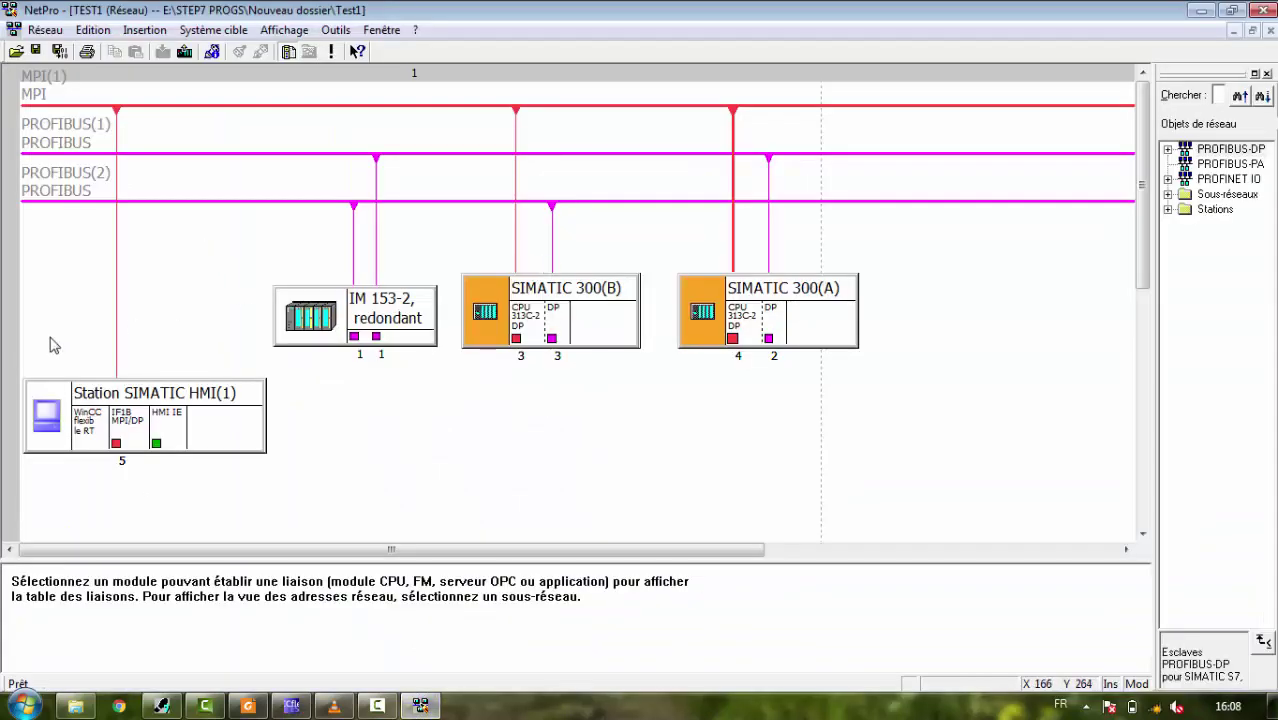
{"action": "left_click", "coordinate": [116, 322]}
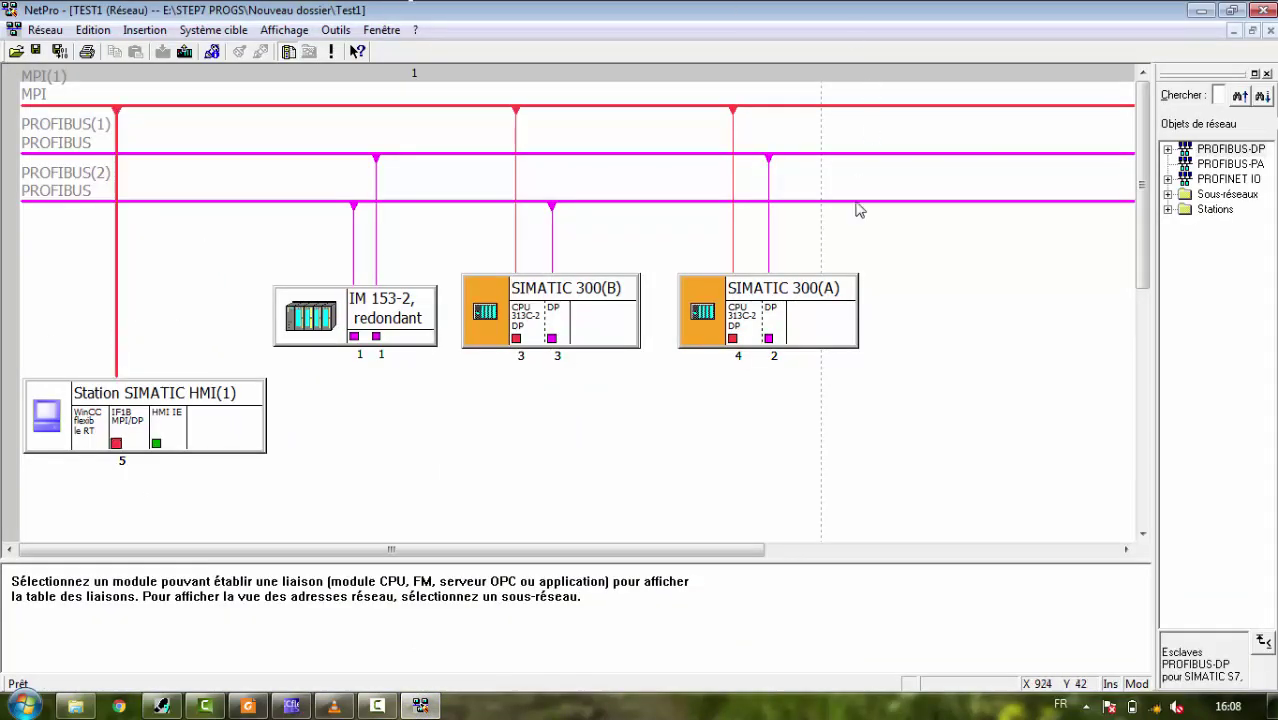
{"action": "left_click", "coordinate": [736, 343]}
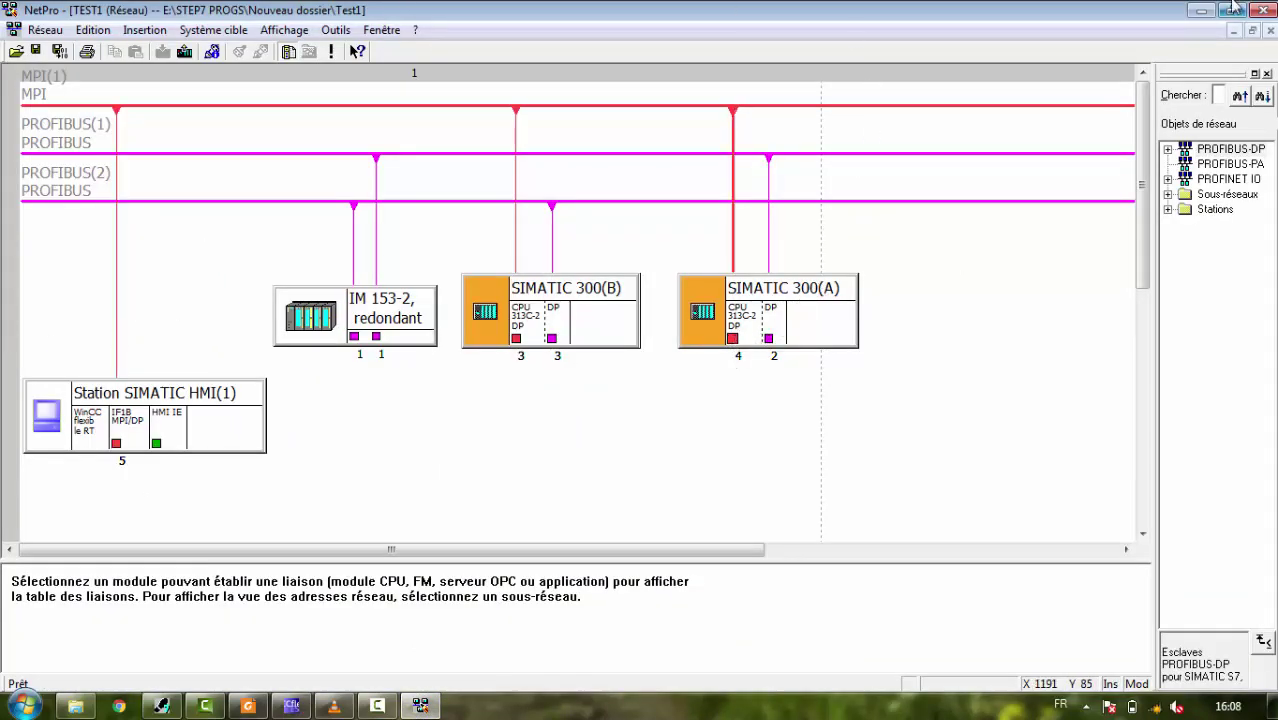
{"action": "left_click", "coordinate": [1200, 9]}
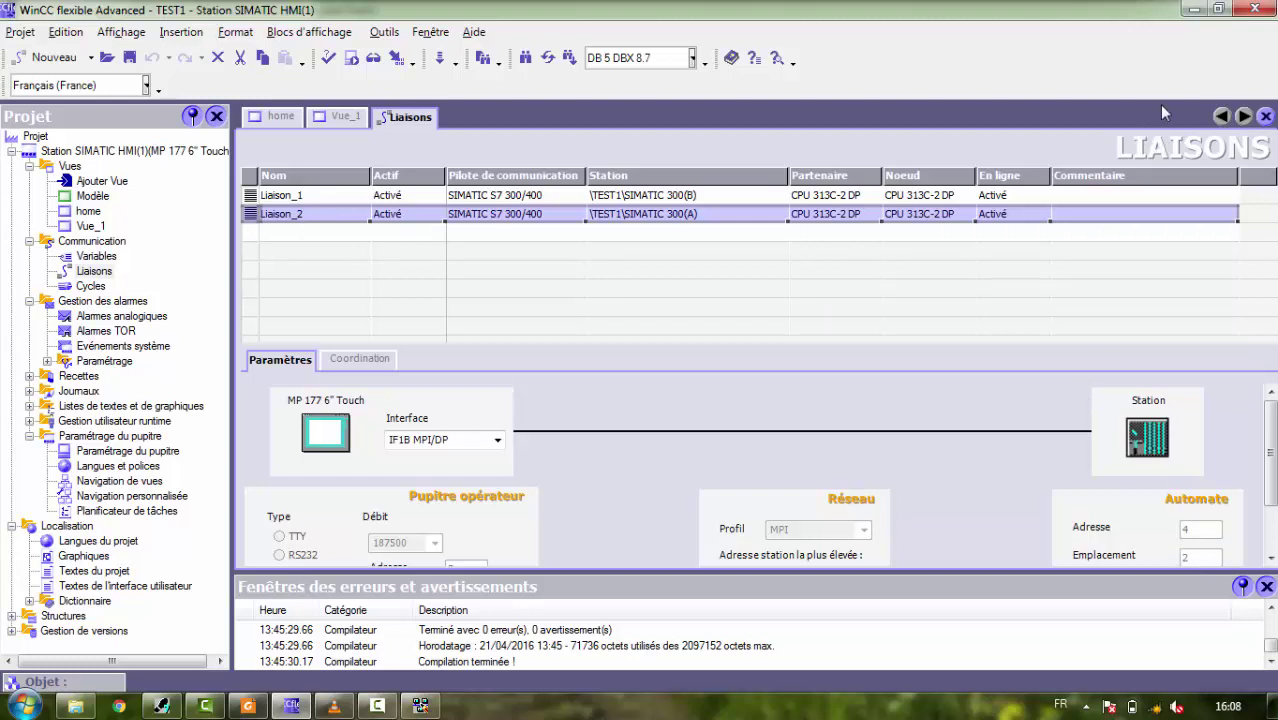
- Open the project's variables table, reopen the connections table beside it and select Liaison_2
{"action": "left_click", "coordinate": [1266, 117]}
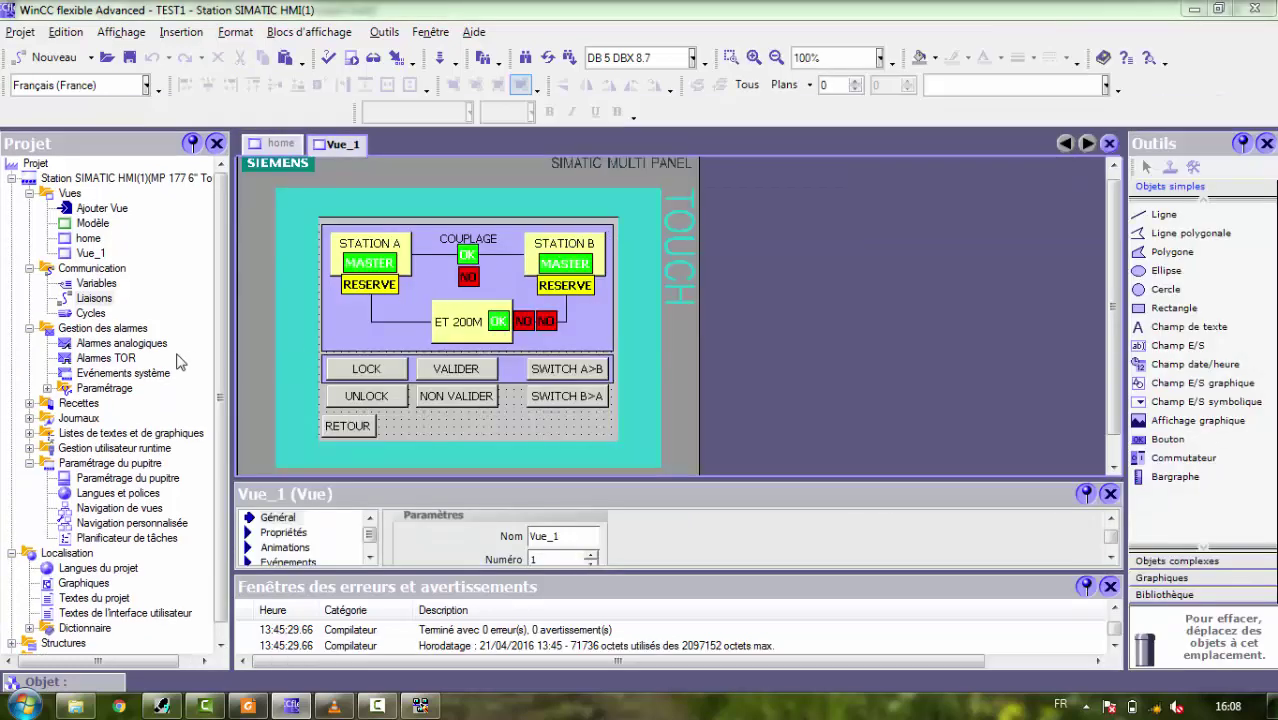
{"action": "double_click", "coordinate": [94, 284]}
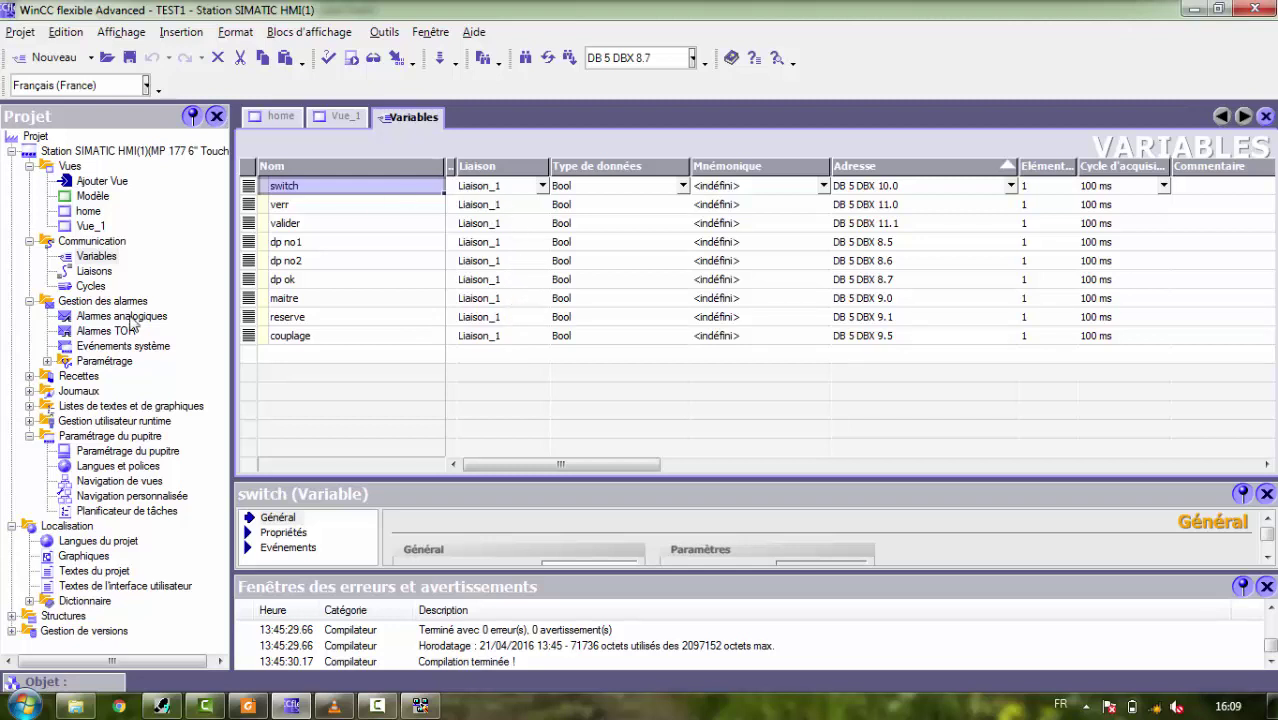
{"action": "double_click", "coordinate": [94, 271]}
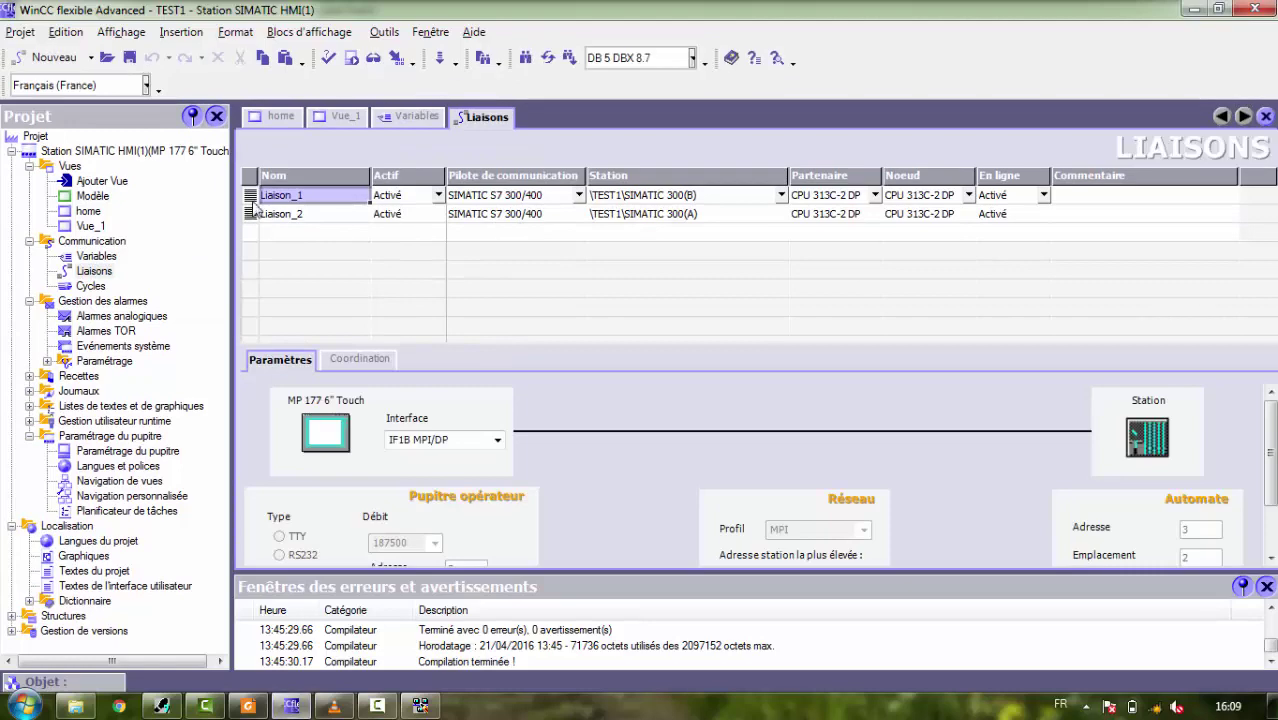
{"action": "left_click", "coordinate": [265, 214]}
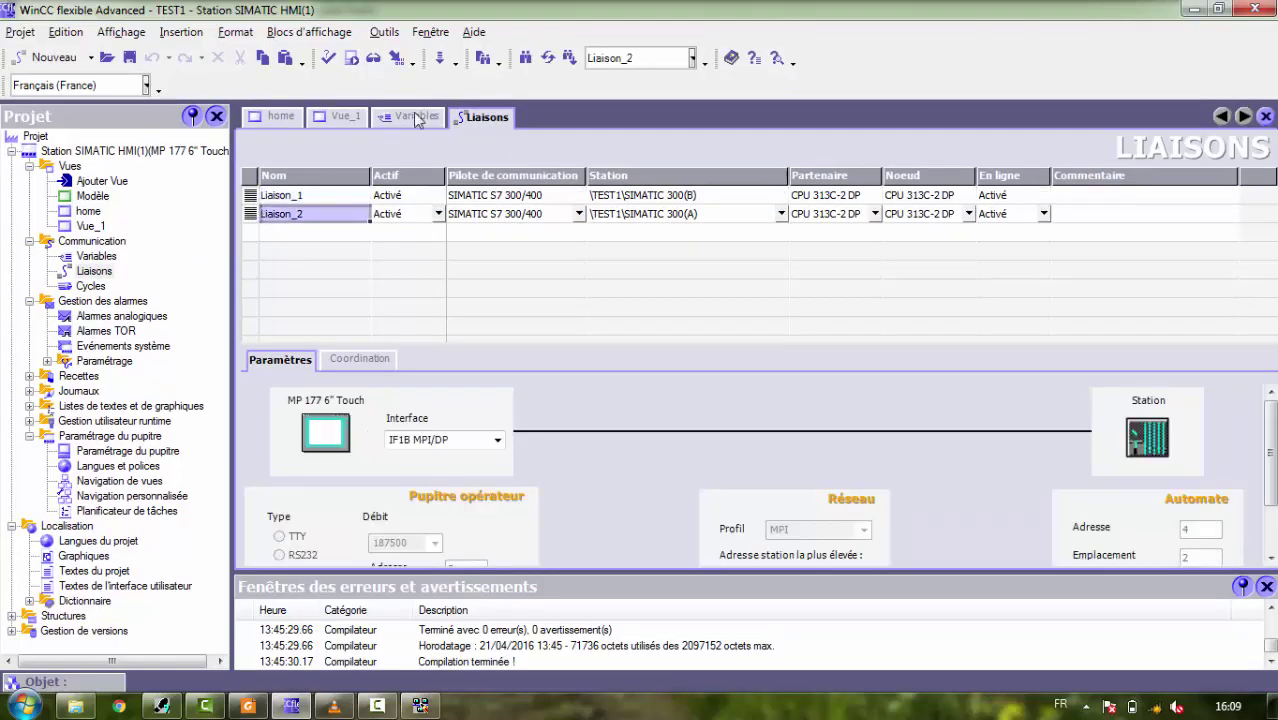
- Assign connection Liaison_2 to all variables in the variables table, from switch to couplage
{"action": "left_click", "coordinate": [415, 118]}
{"action": "left_click", "coordinate": [538, 186]}
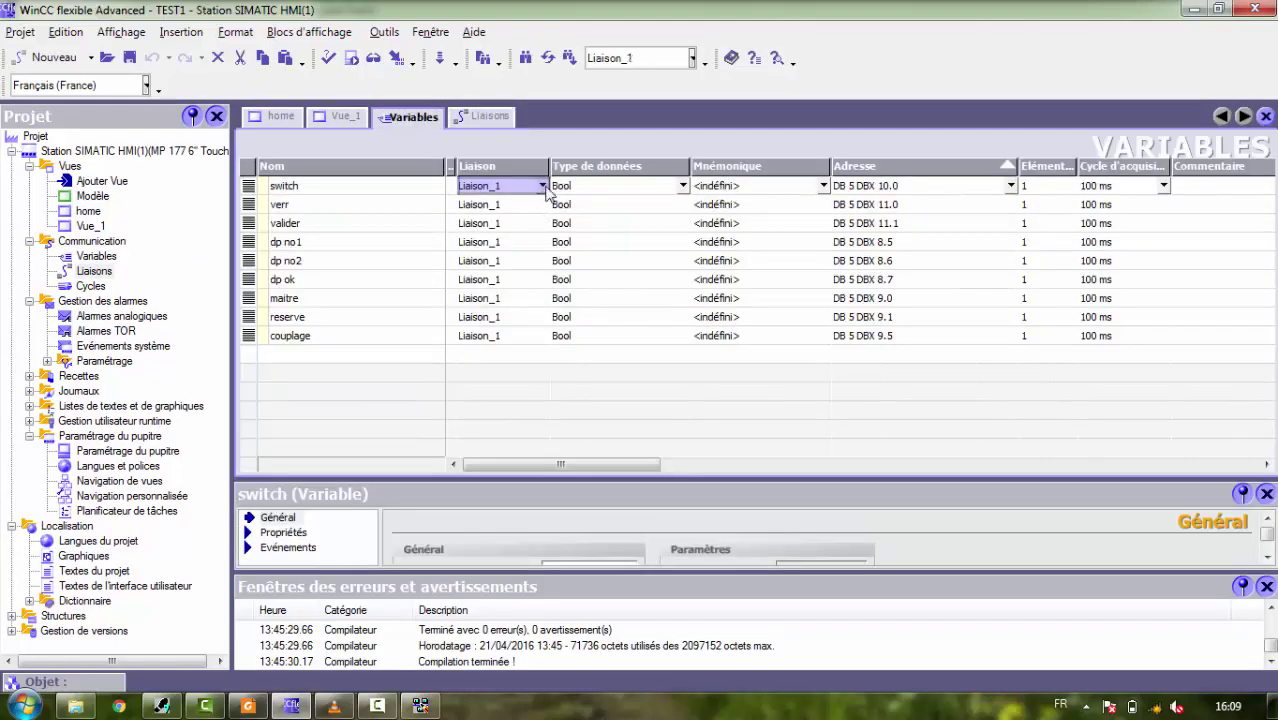
{"action": "left_click", "coordinate": [542, 186]}
{"action": "double_click", "coordinate": [541, 251]}
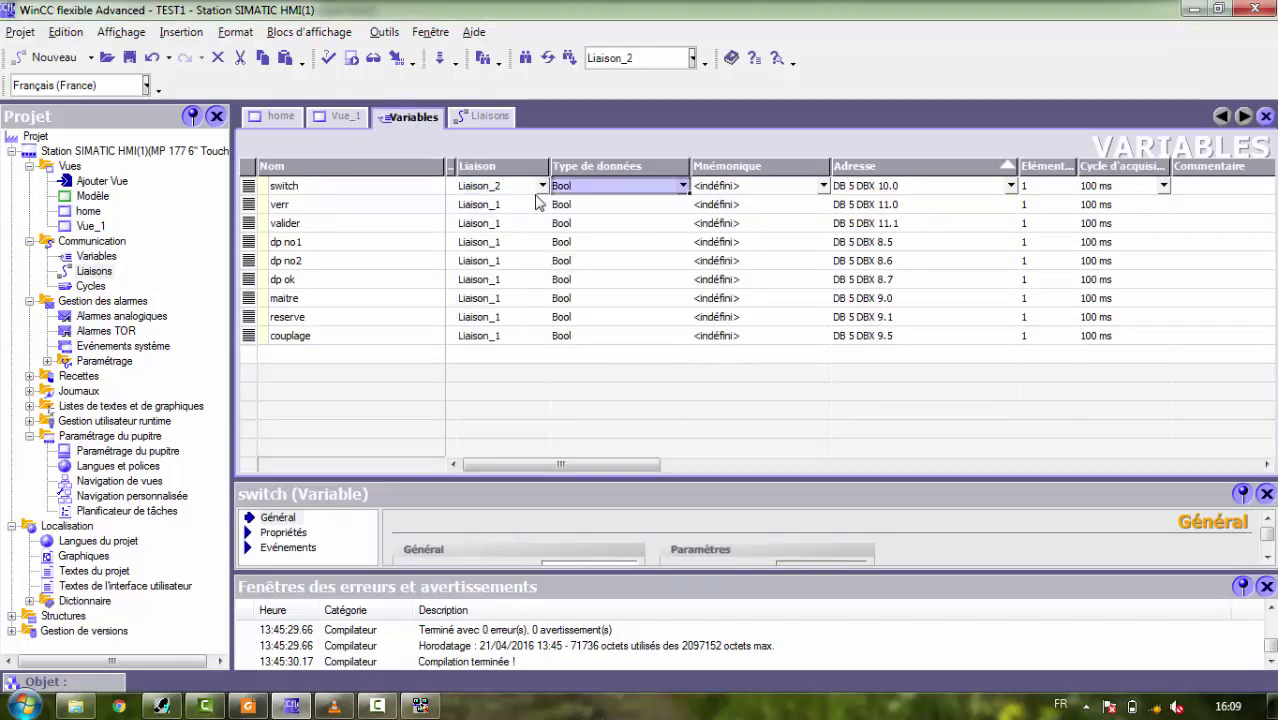
{"action": "left_click_drag", "start_coordinate": [557, 283], "coordinate": [538, 340]}
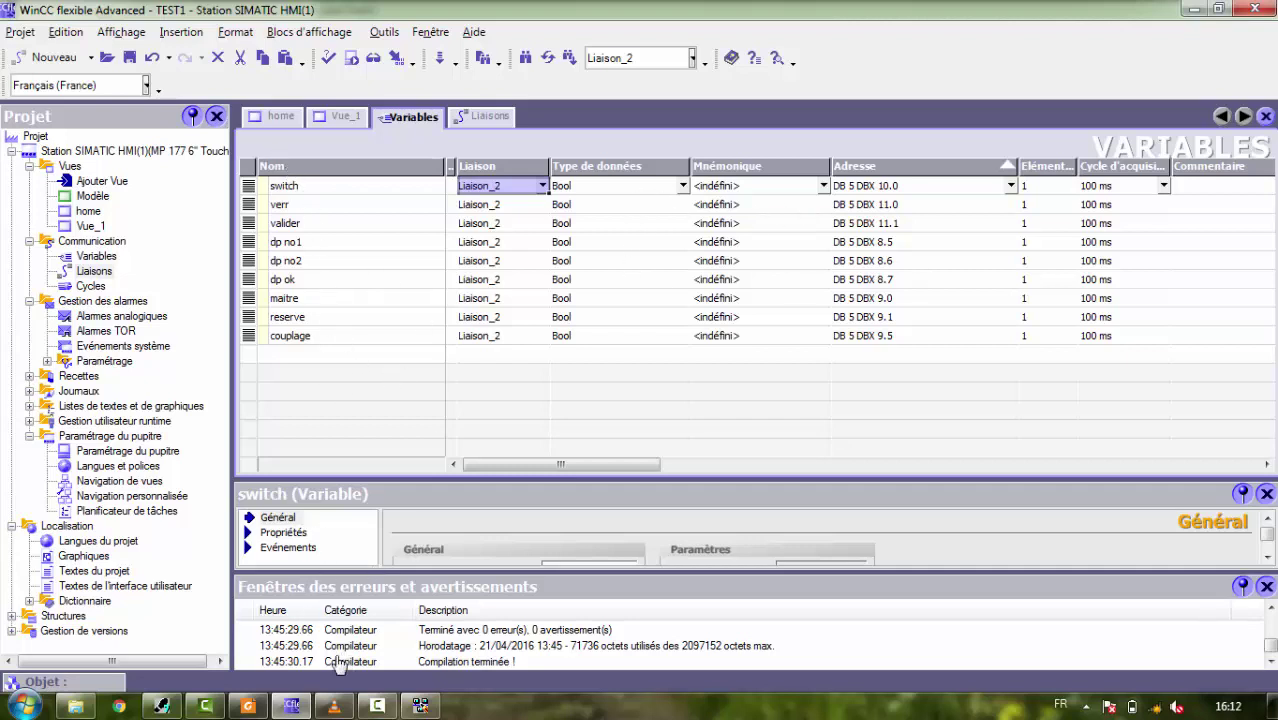
- Read the redundancy command word in section 4.3 of the Foxit Reader manual and compare it with WinCC flexible's verr and valider variables
{"action": "left_click", "coordinate": [249, 704]}
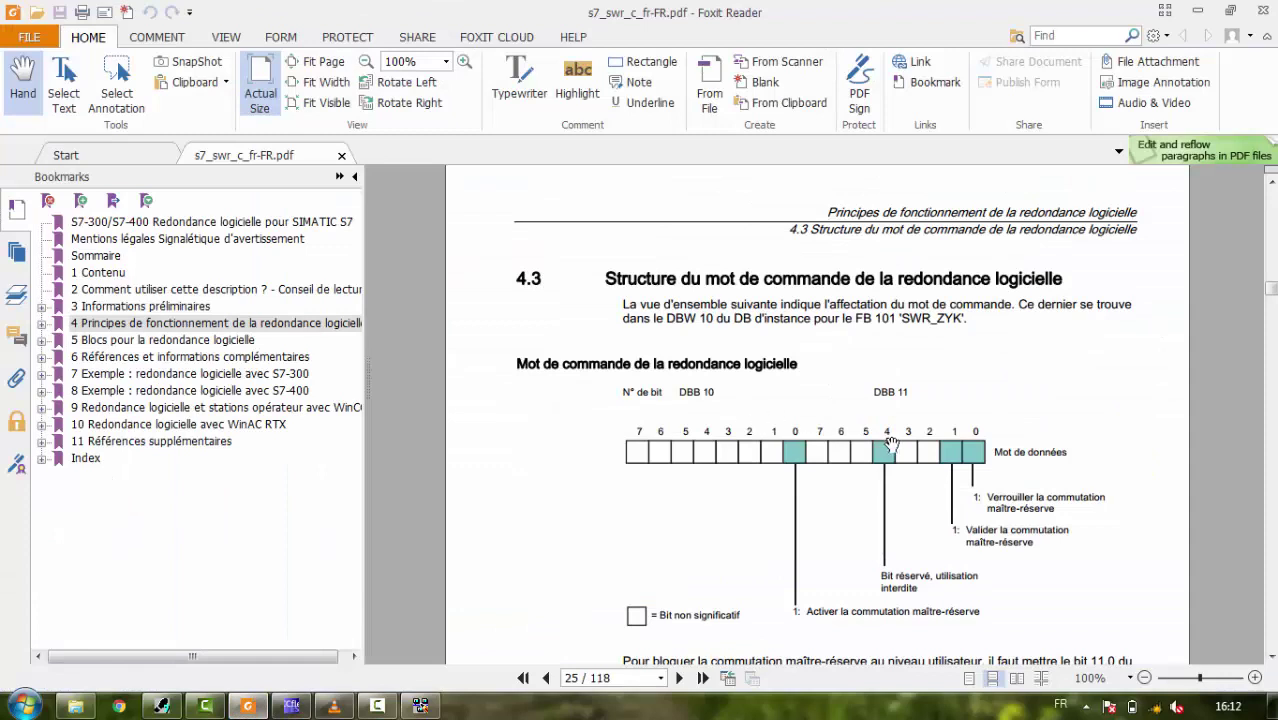
{"action": "scroll", "coordinate": [887, 425], "scroll_direction": "down", "scroll_amount": 3}
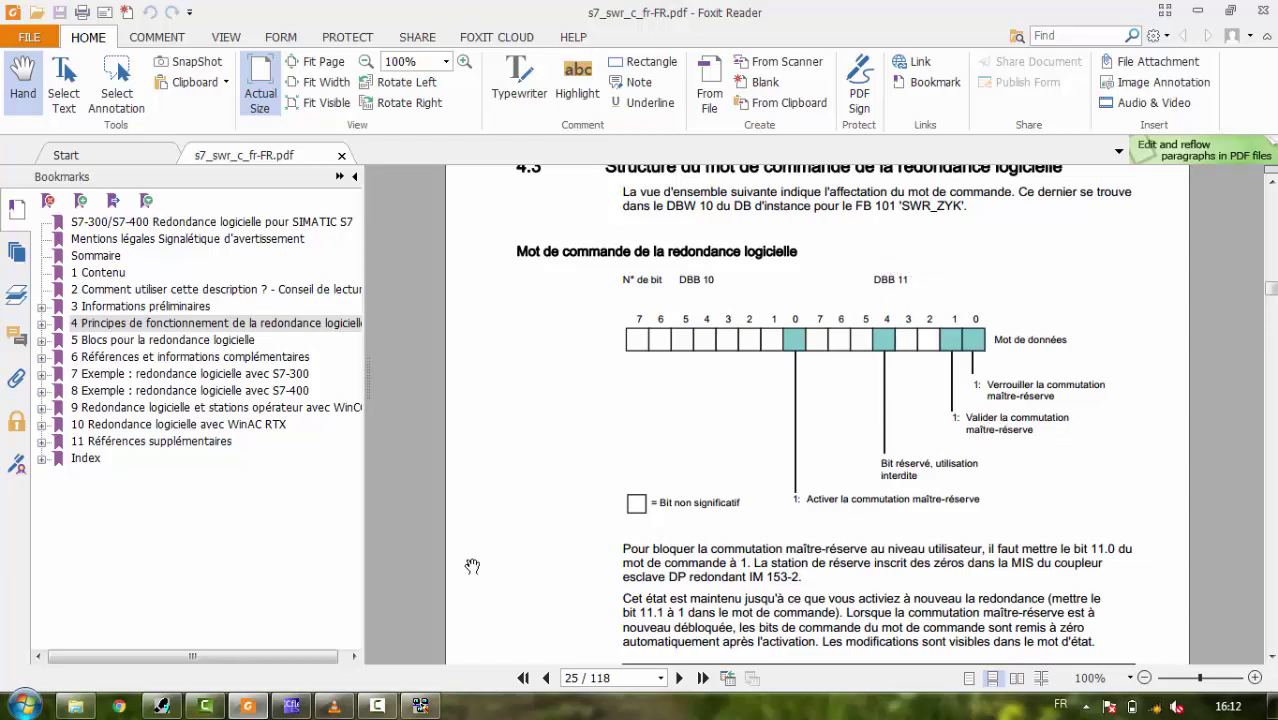
{"action": "left_click", "coordinate": [291, 707]}
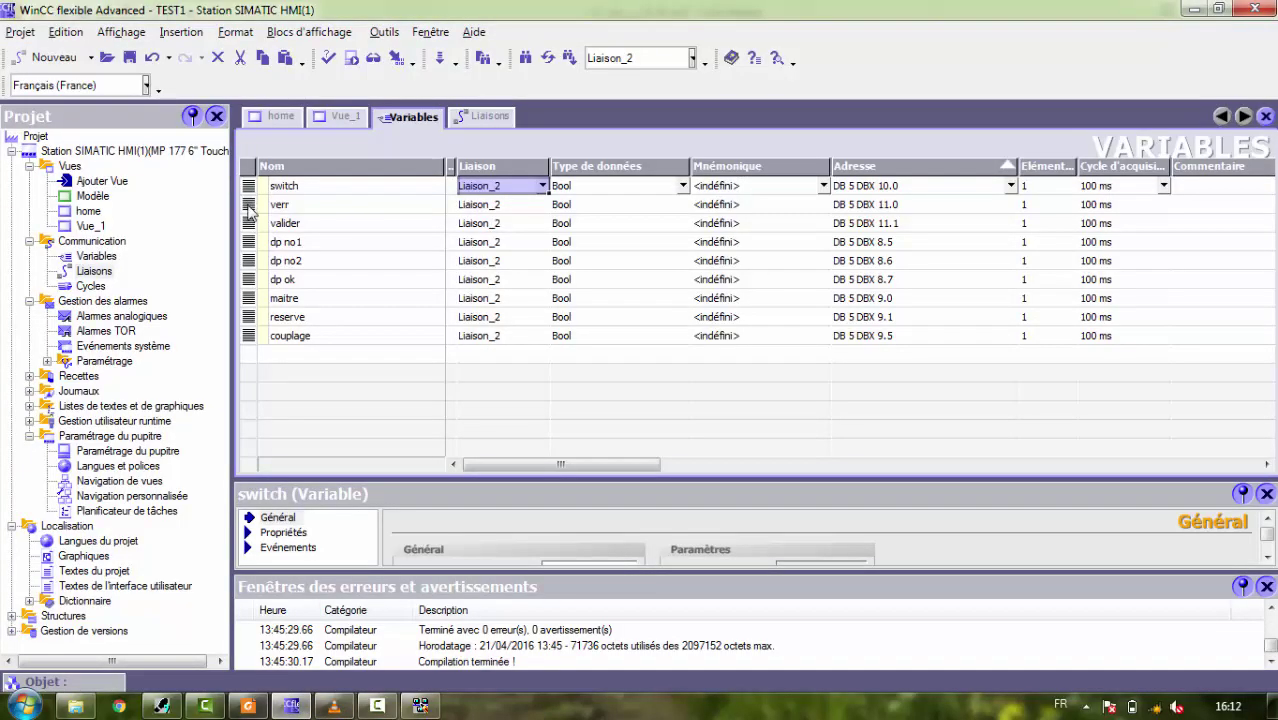
{"action": "left_click", "coordinate": [300, 205]}
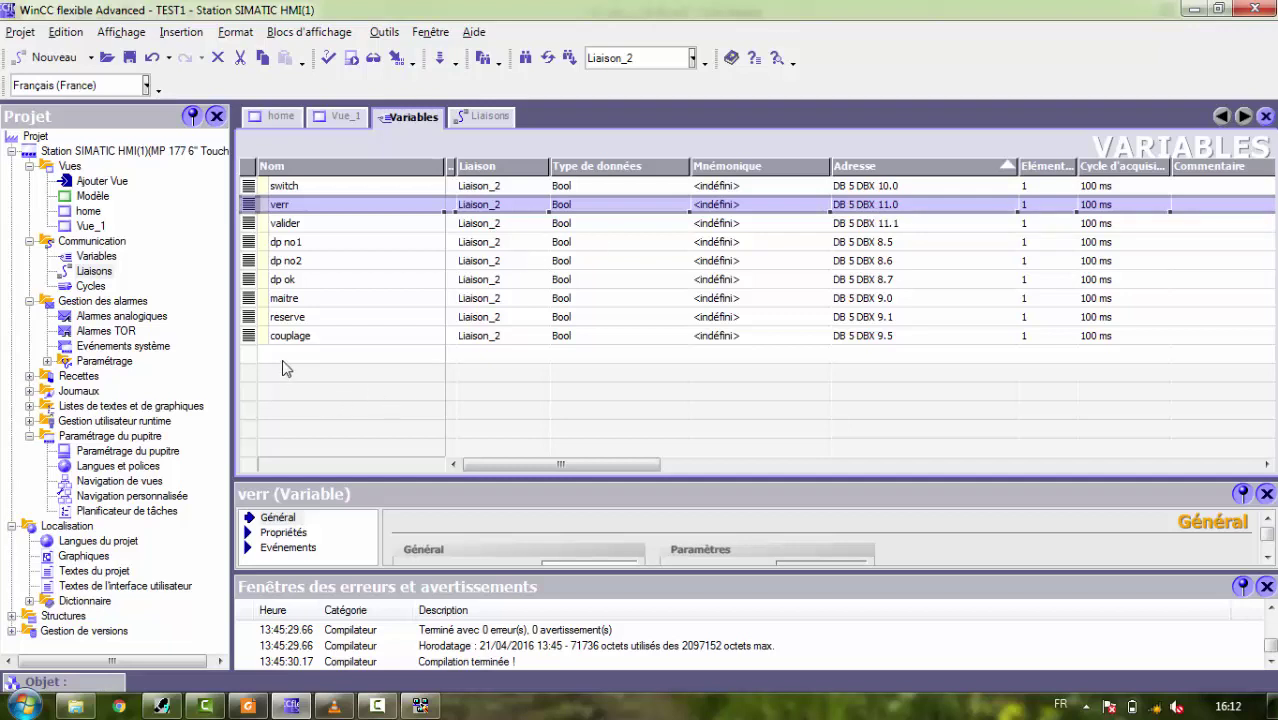
{"action": "left_click", "coordinate": [276, 226]}
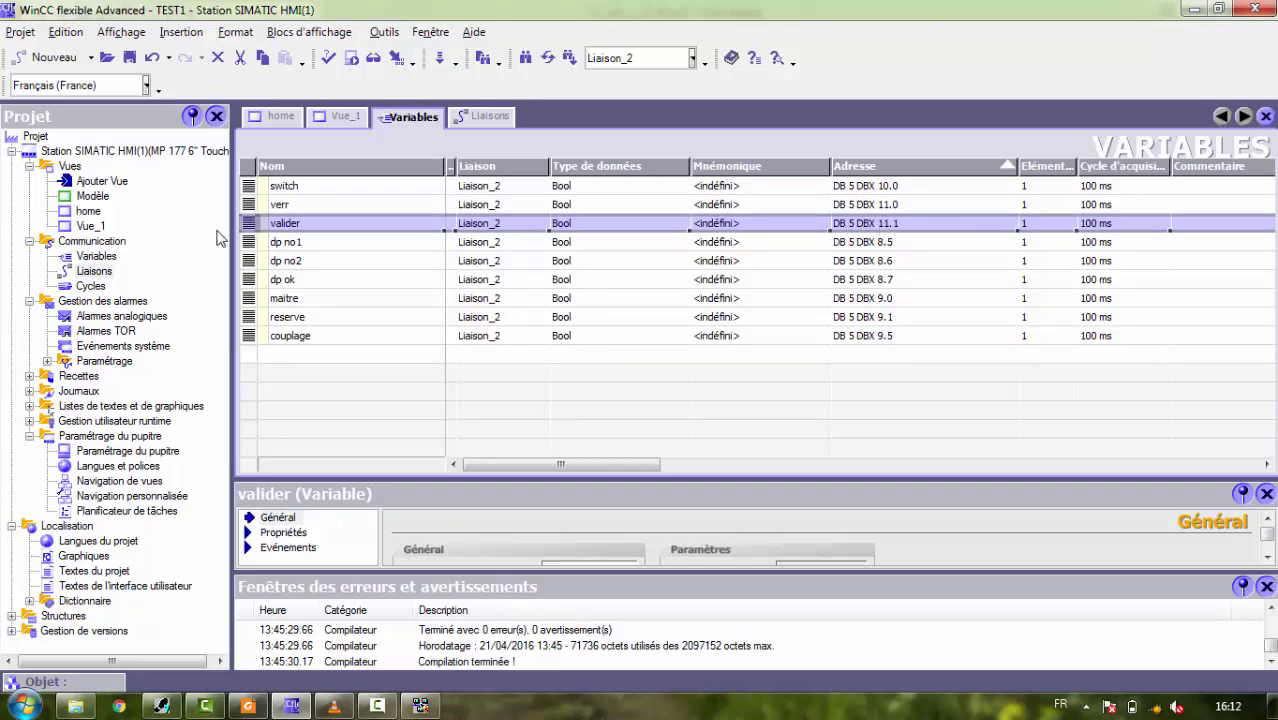
{"action": "left_click", "coordinate": [248, 207]}
{"action": "left_click", "coordinate": [247, 224]}
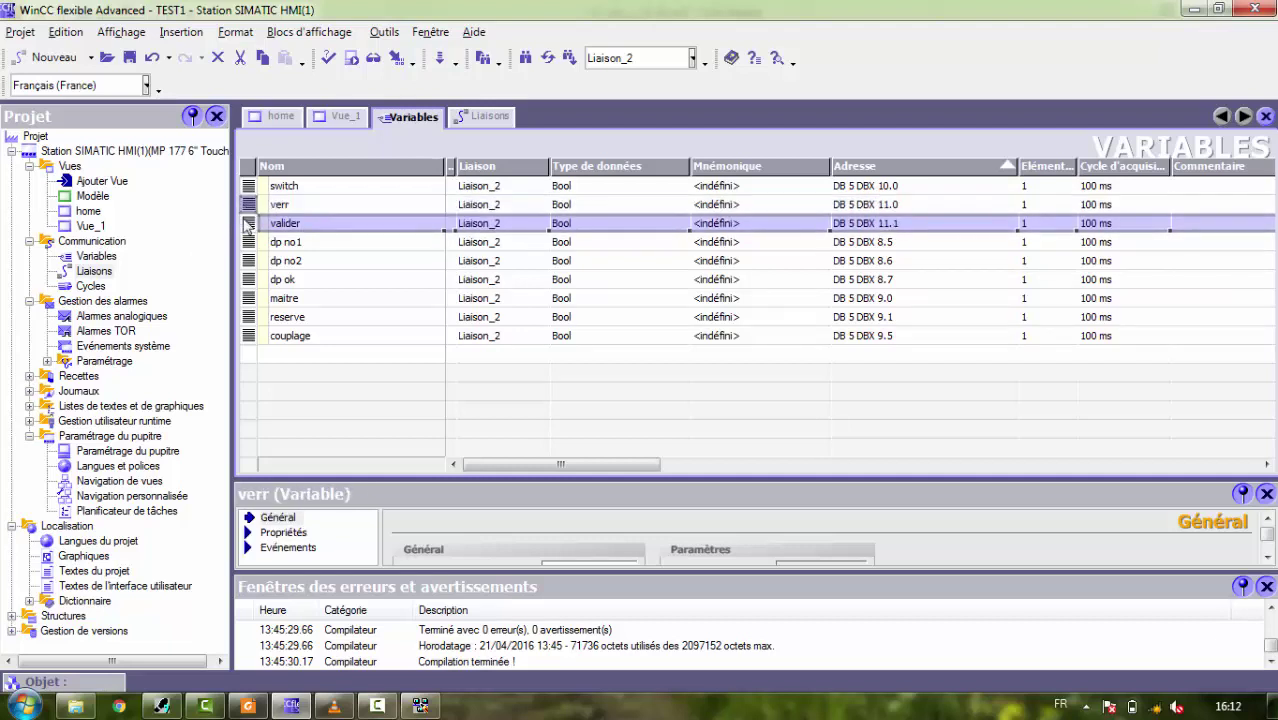
- Recheck the command word diagram in Foxit Reader against the switch, verr and valider addresses in the WinCC flexible variables table
{"action": "left_click", "coordinate": [248, 706]}
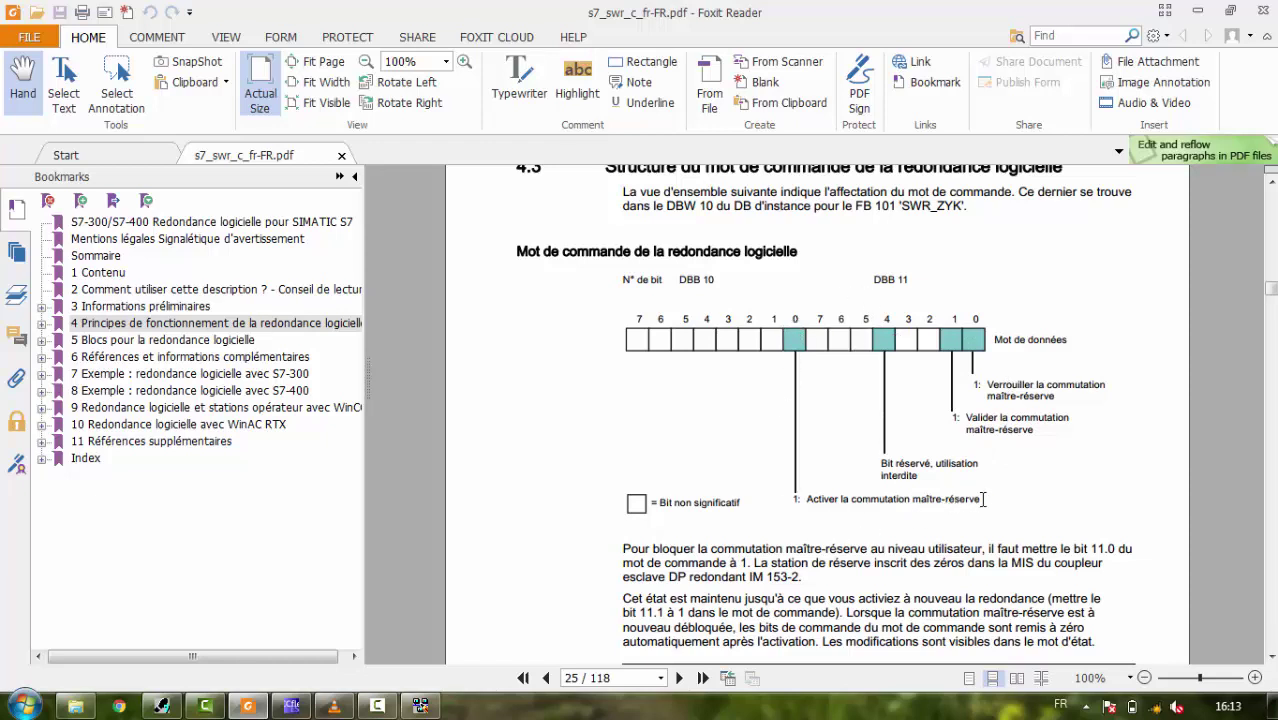
{"action": "left_click", "coordinate": [291, 706]}
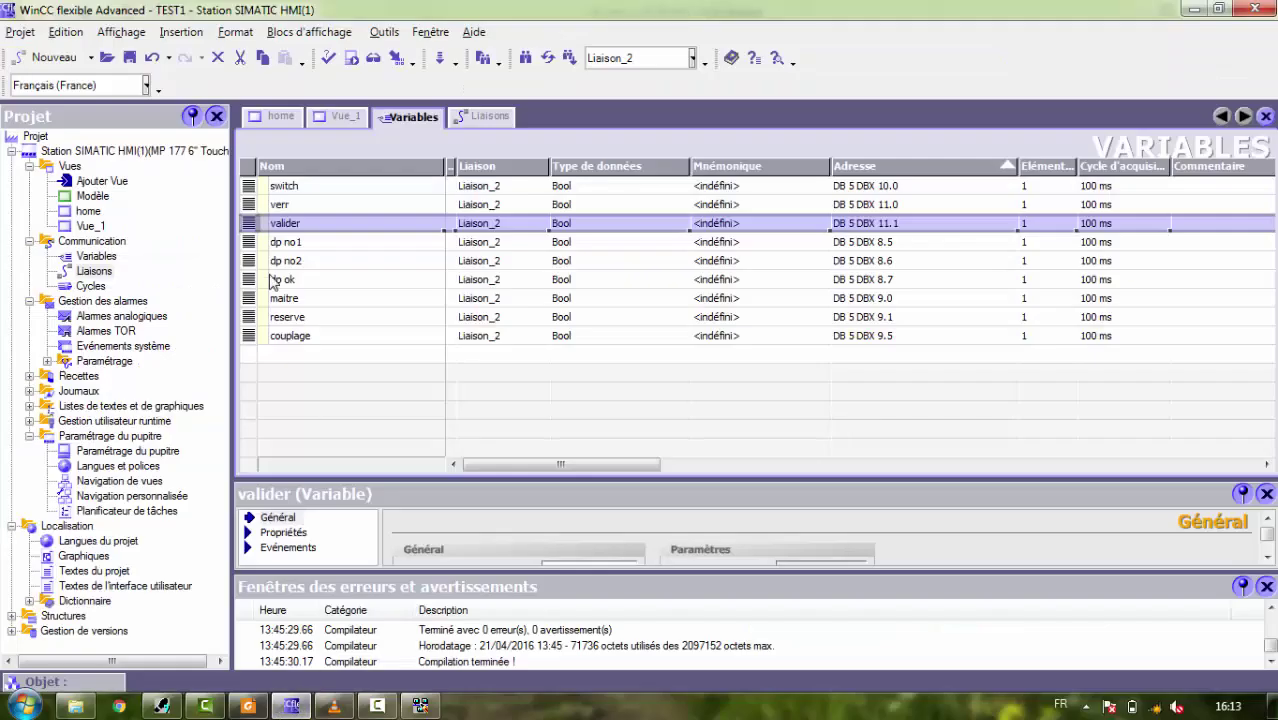
{"action": "left_click", "coordinate": [250, 188]}
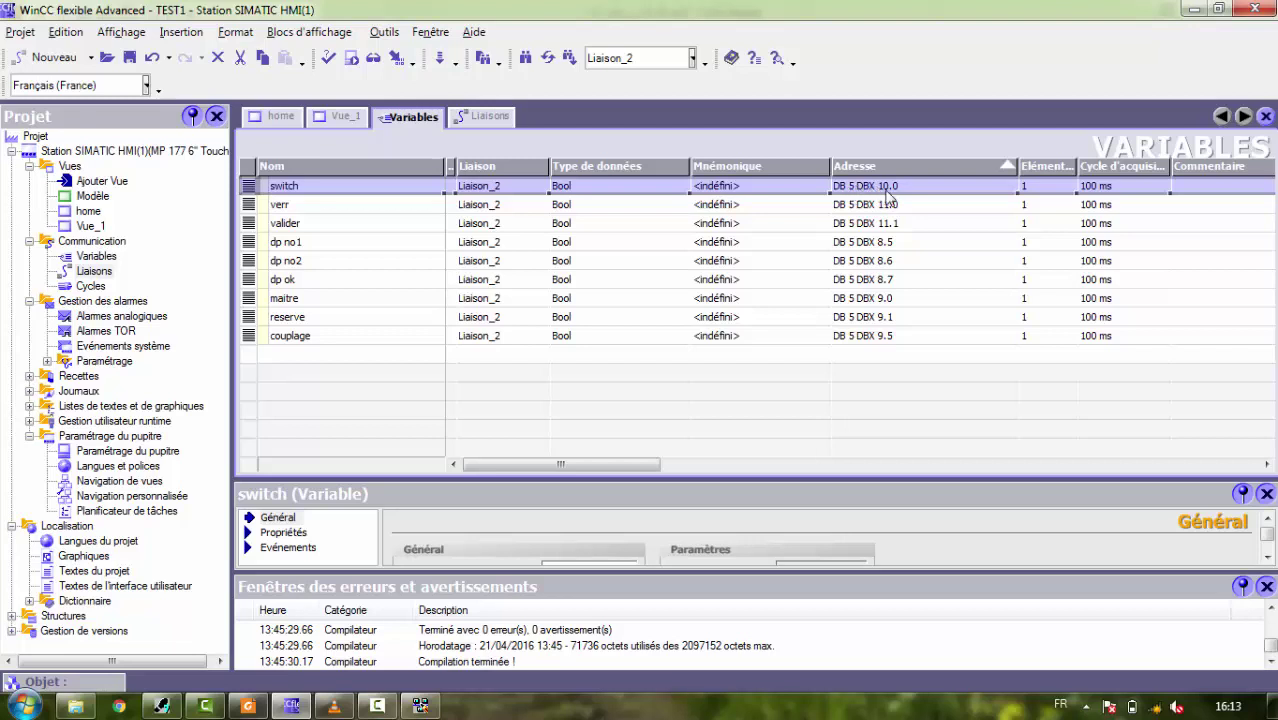
{"action": "left_click", "coordinate": [250, 204]}
{"action": "left_click", "coordinate": [250, 223]}
{"action": "left_click", "coordinate": [250, 186]}
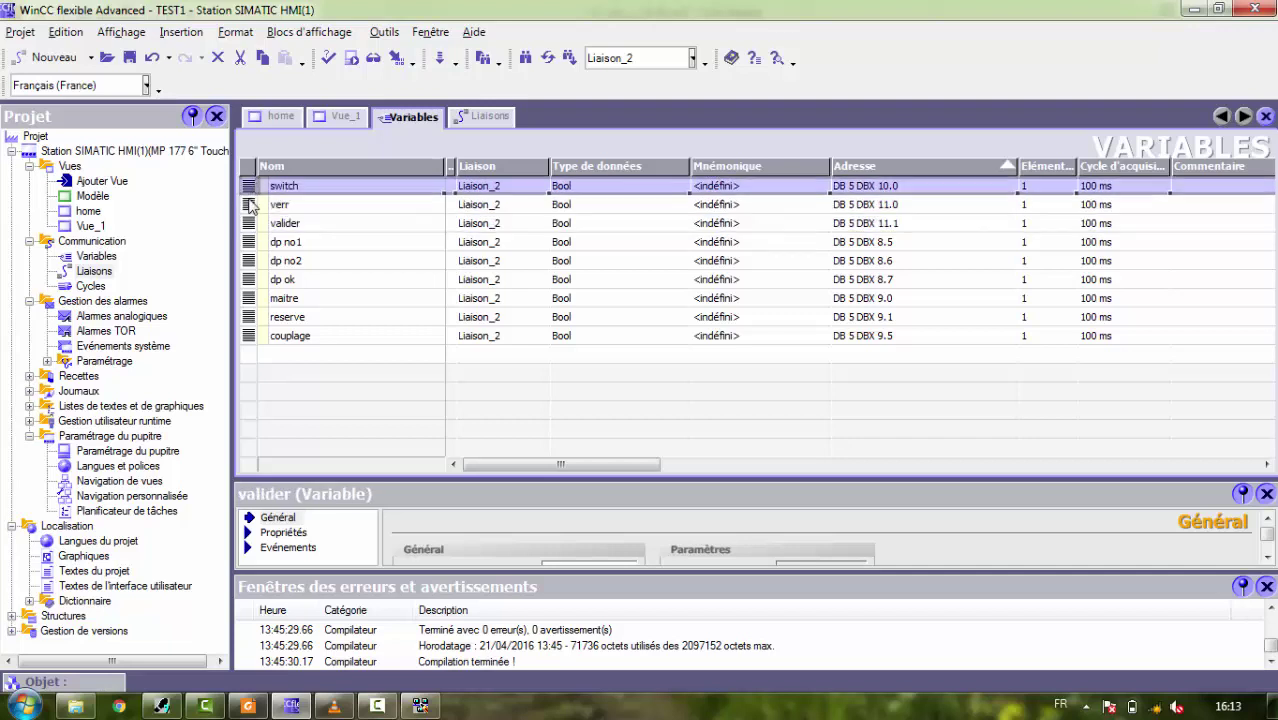
{"action": "left_click", "coordinate": [250, 204]}
{"action": "left_click", "coordinate": [250, 223]}
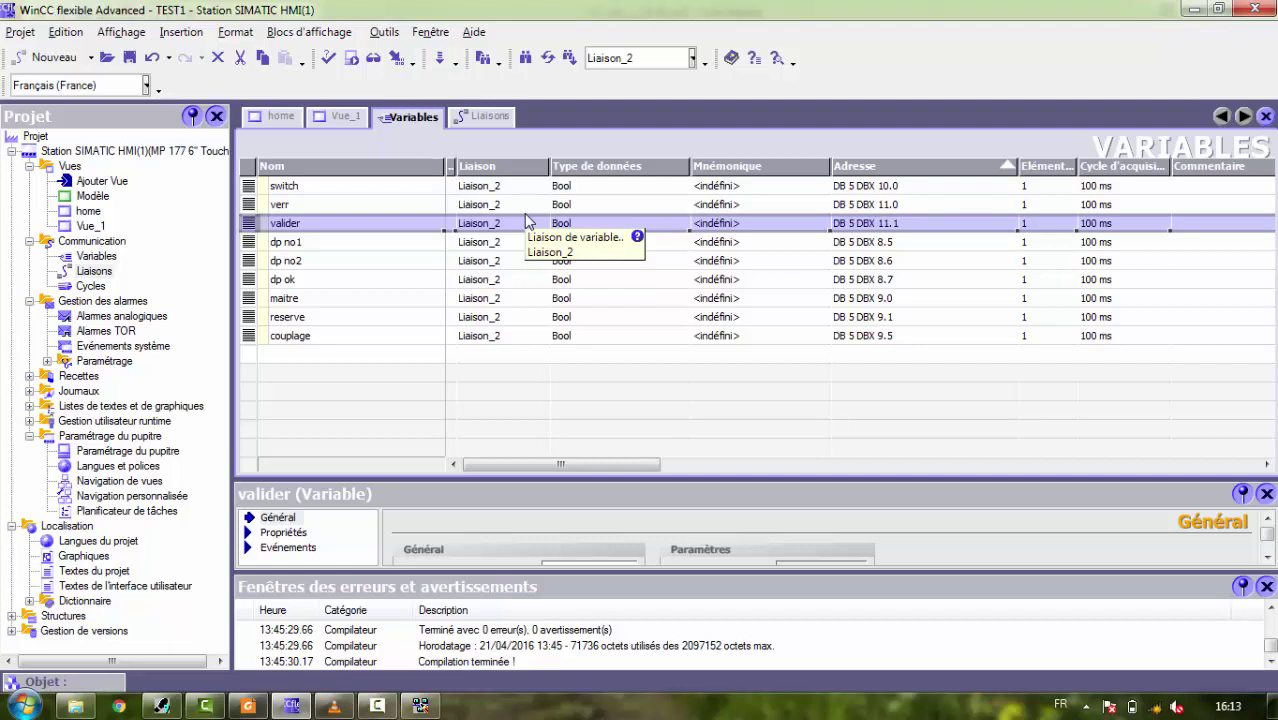
{"action": "mouse_move", "coordinate": [527, 220]}
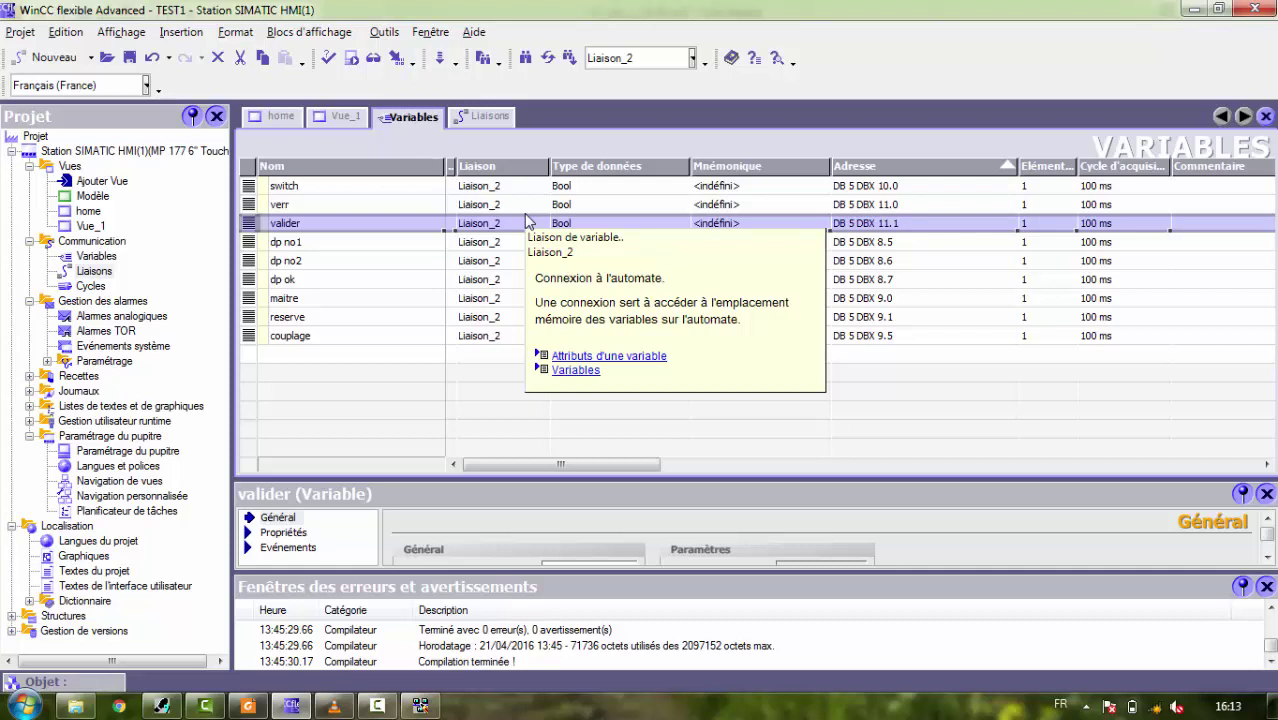
{"action": "key", "text": "Up"}
{"action": "key", "text": "Up"}
{"action": "key", "text": "Down"}
{"action": "key", "text": "Down"}
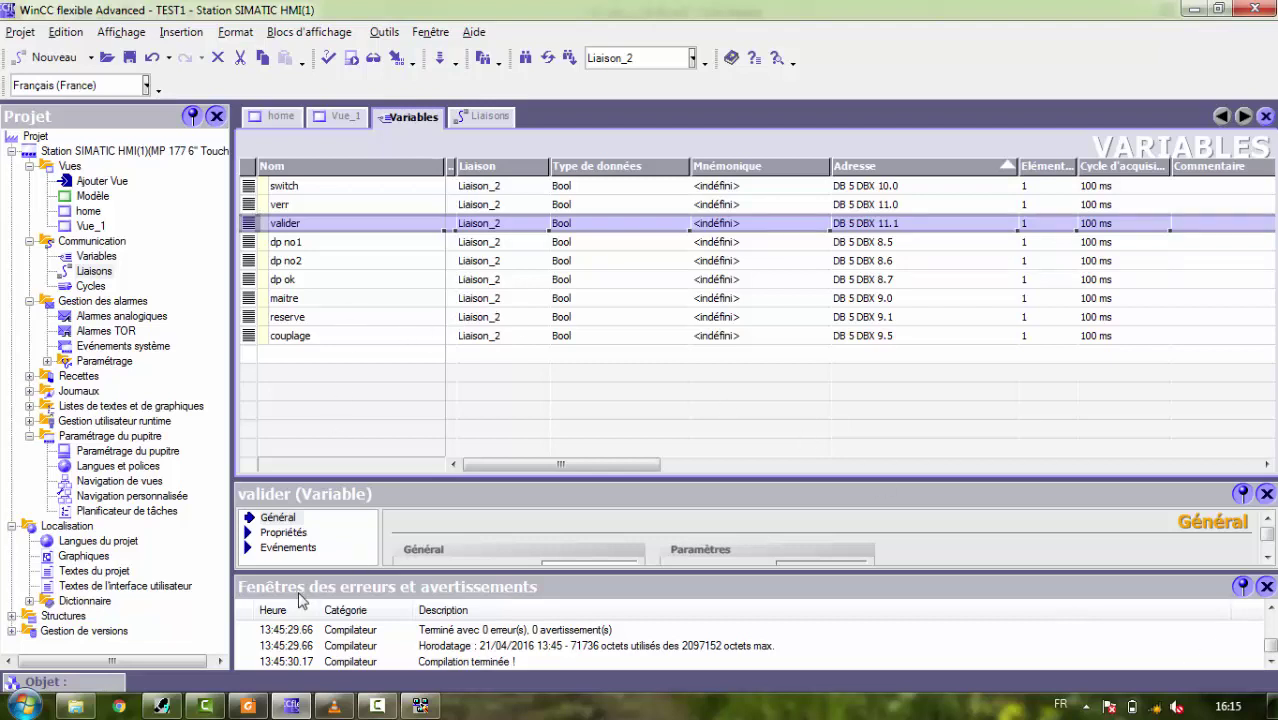
- Switch to Foxit Reader and examine the redundancy status word diagram for DBB 8 and DBB 9
{"action": "left_click", "coordinate": [247, 706]}
{"action": "scroll", "coordinate": [928, 433], "scroll_direction": "up", "scroll_amount": 10}
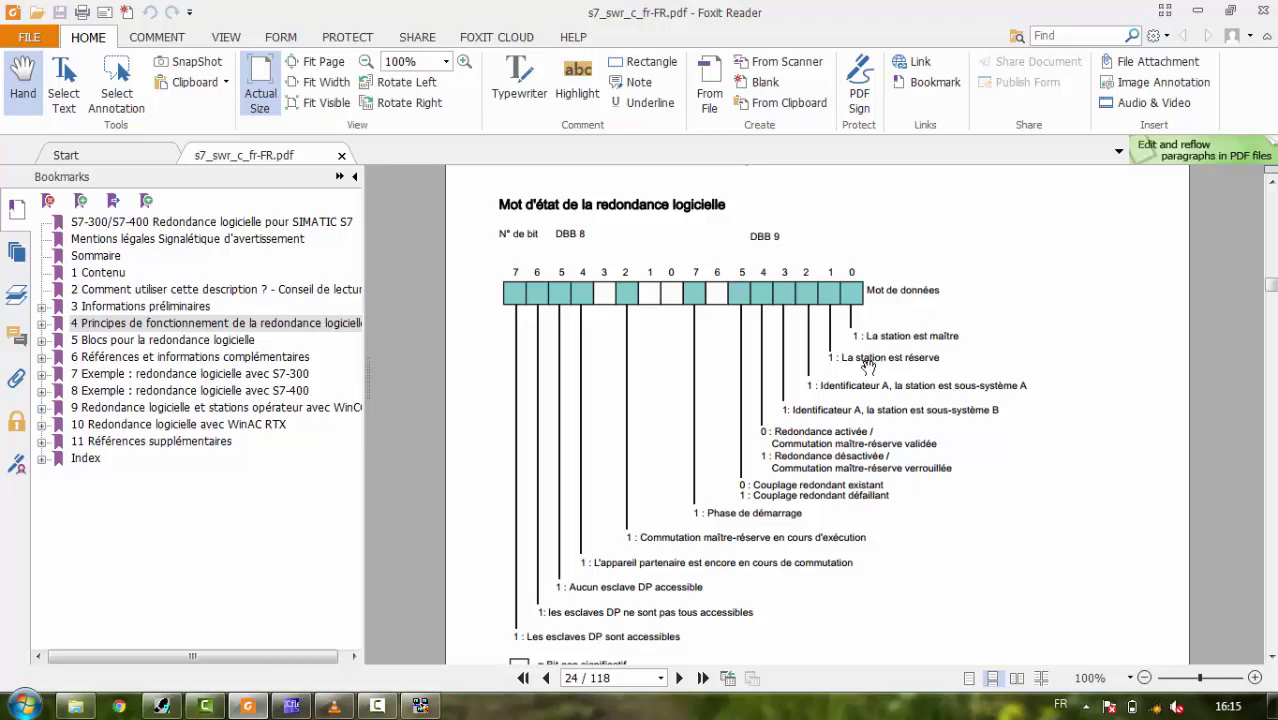
- Examine the master-station and reserve-station bits of DBB 9 in the redundancy status word diagram
{"action": "mouse_move", "coordinate": [857, 357]}
{"action": "left_mouse_down"}
{"action": "mouse_move", "coordinate": [936, 357]}
{"action": "mouse_move", "coordinate": [872, 361]}
{"action": "left_mouse_up"}
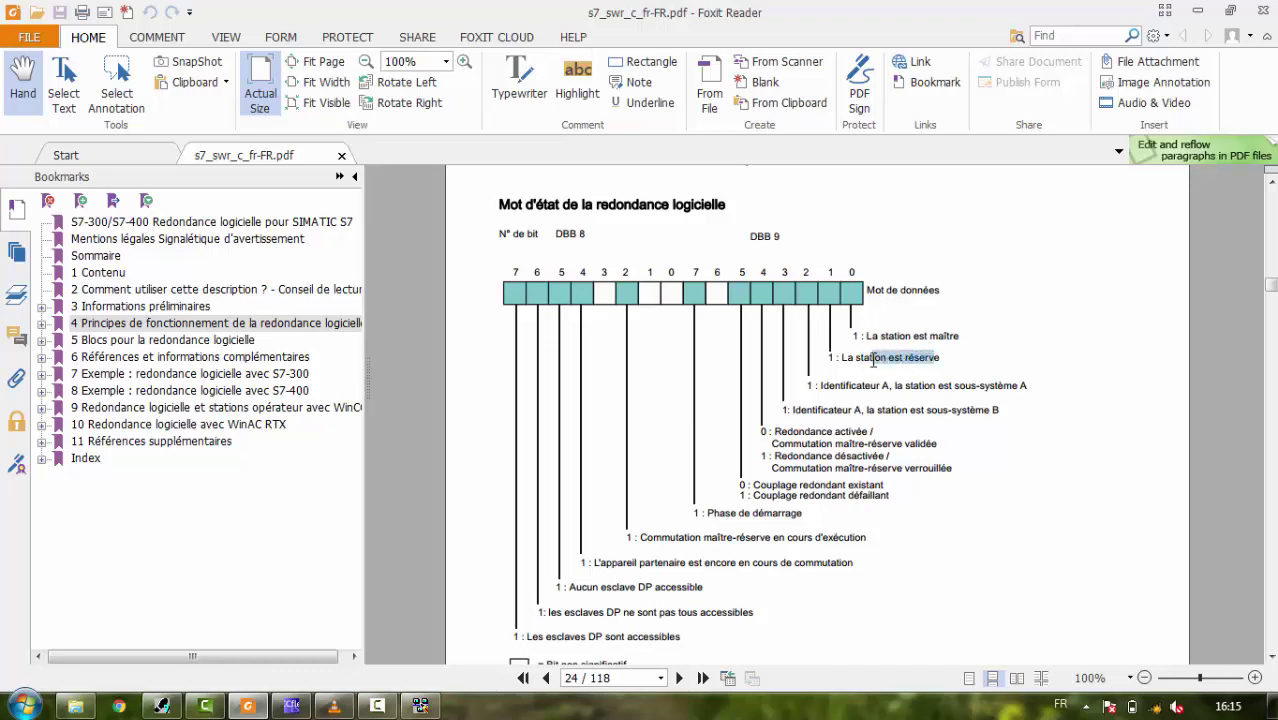
{"action": "left_click", "coordinate": [856, 357]}
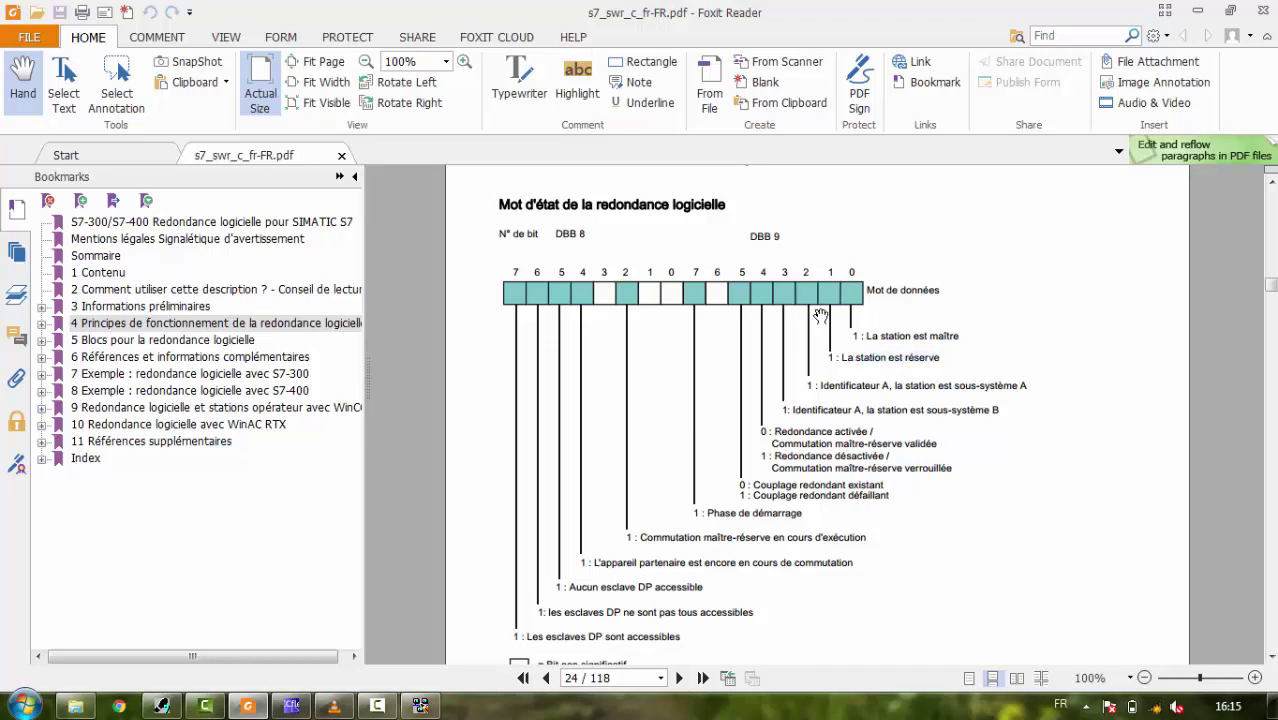
{"action": "left_click_drag", "start_coordinate": [891, 335], "coordinate": [937, 337]}
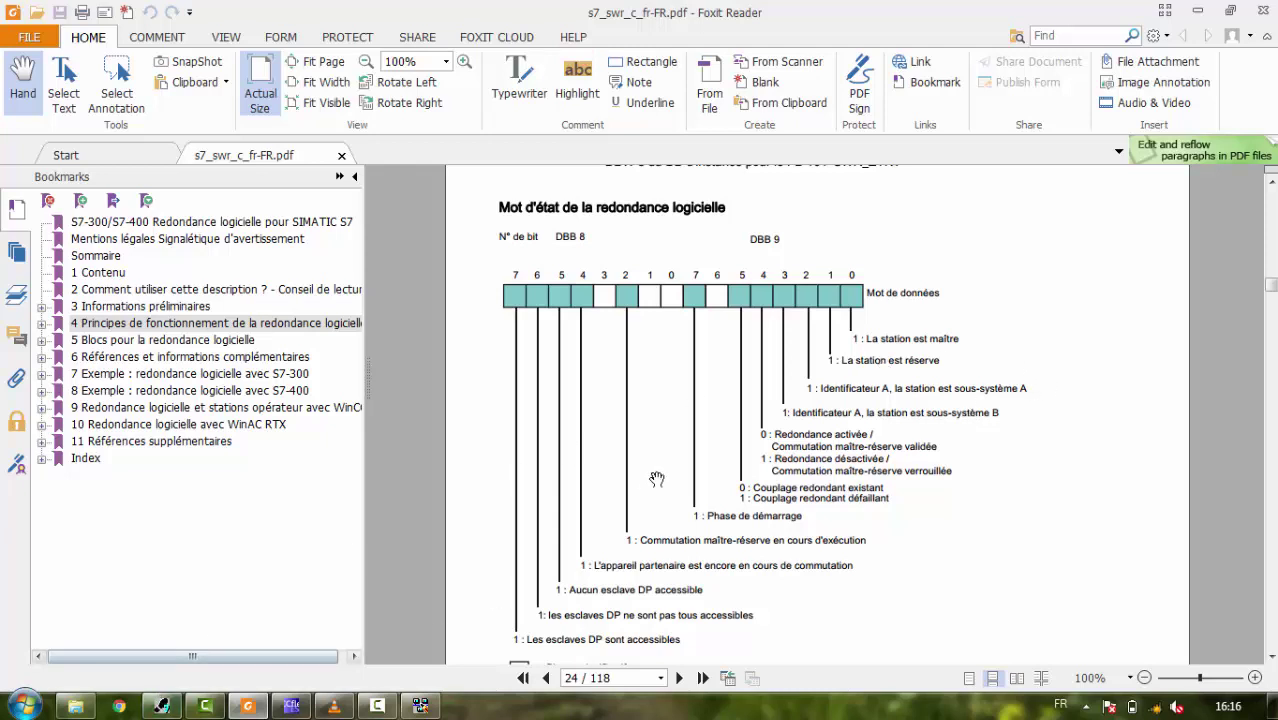
- Switch to WinCC flexible and check the addresses of the maitre, reserve and couplage variables against the status word
{"action": "left_click", "coordinate": [290, 707]}
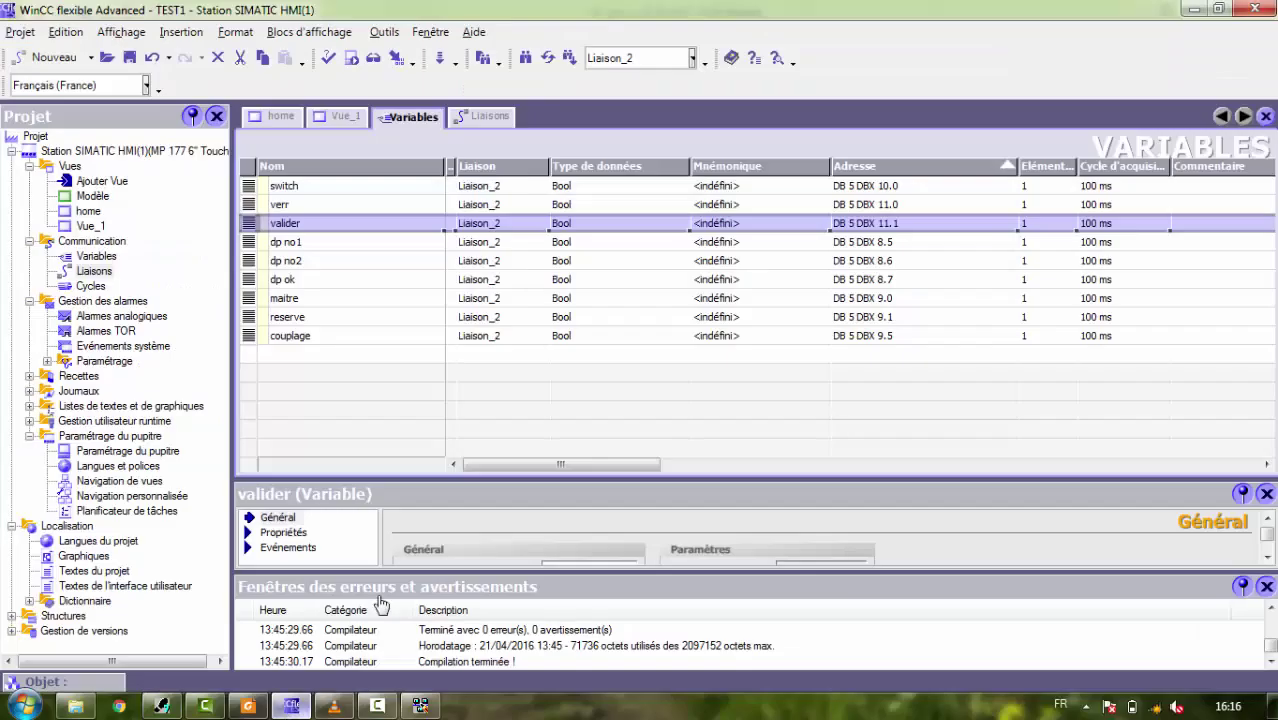
{"action": "left_click", "coordinate": [249, 247]}
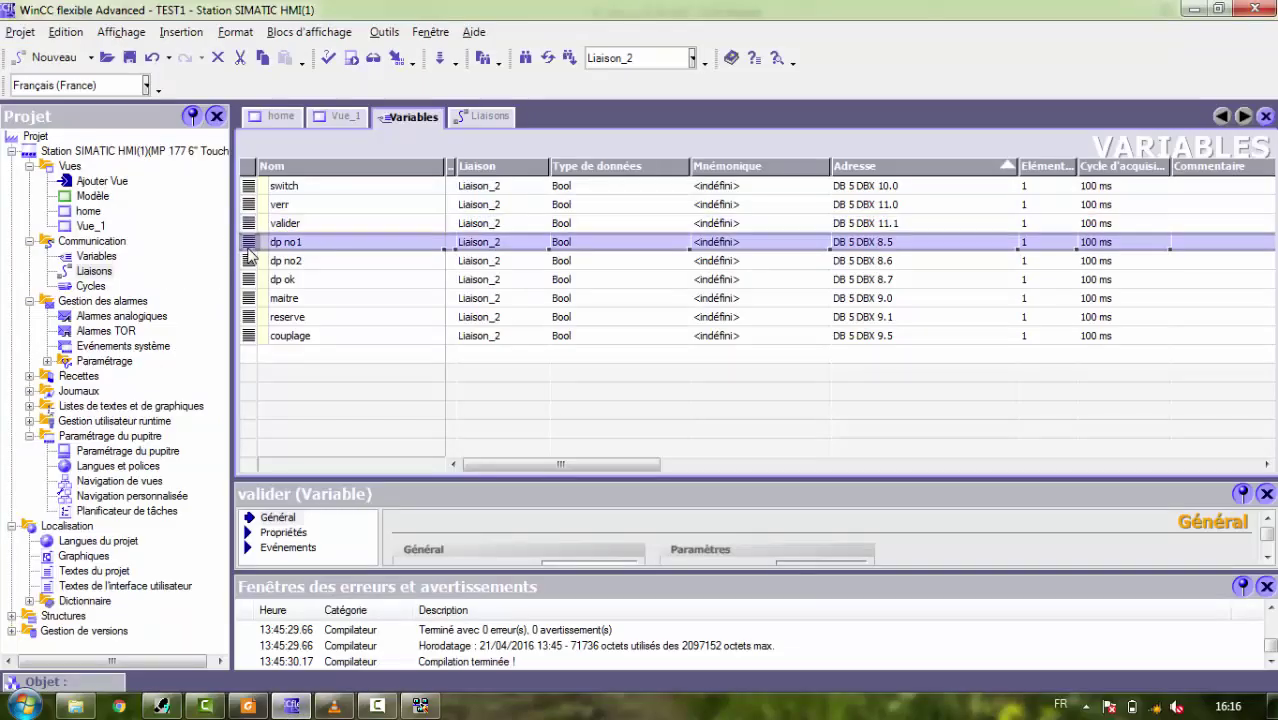
{"action": "left_click", "coordinate": [249, 302]}
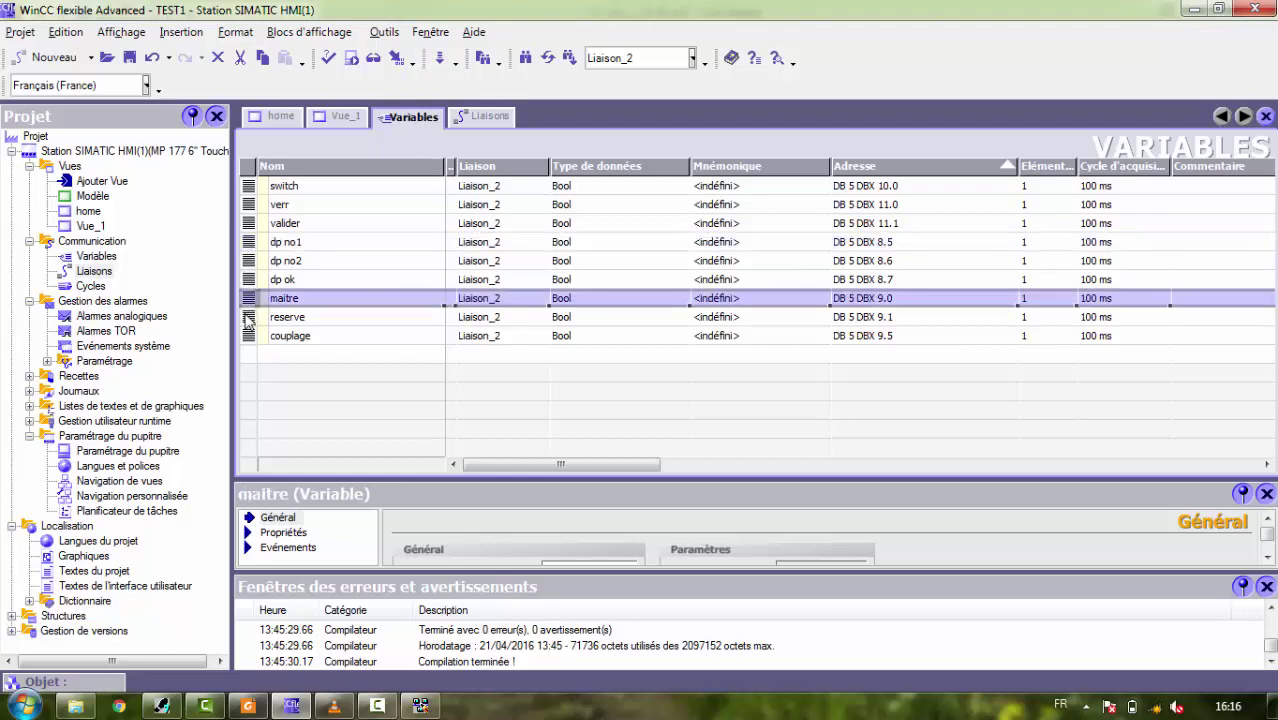
{"action": "left_click", "coordinate": [267, 320]}
{"action": "left_click", "coordinate": [254, 300]}
{"action": "left_click", "coordinate": [254, 321]}
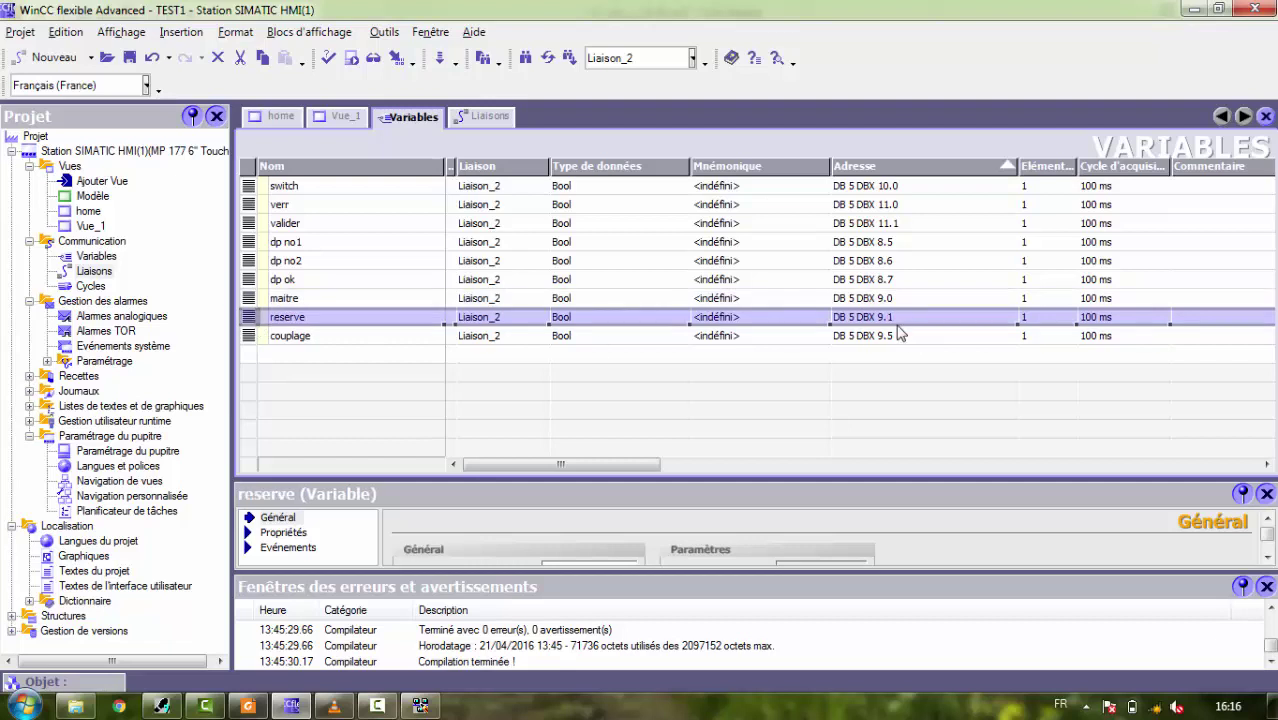
{"action": "left_click", "coordinate": [249, 338]}
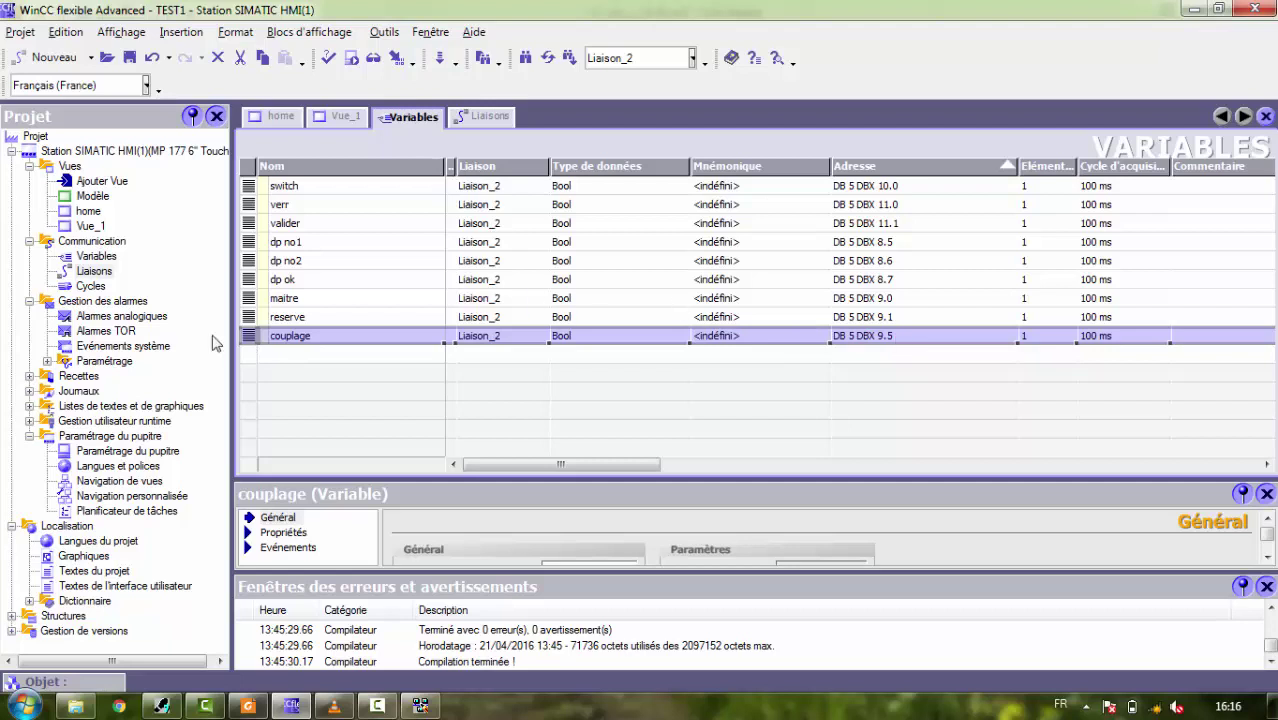
- Check the addresses of the dp ok, dp no1 and dp no2 variables in the variables table
{"action": "left_click", "coordinate": [310, 284]}
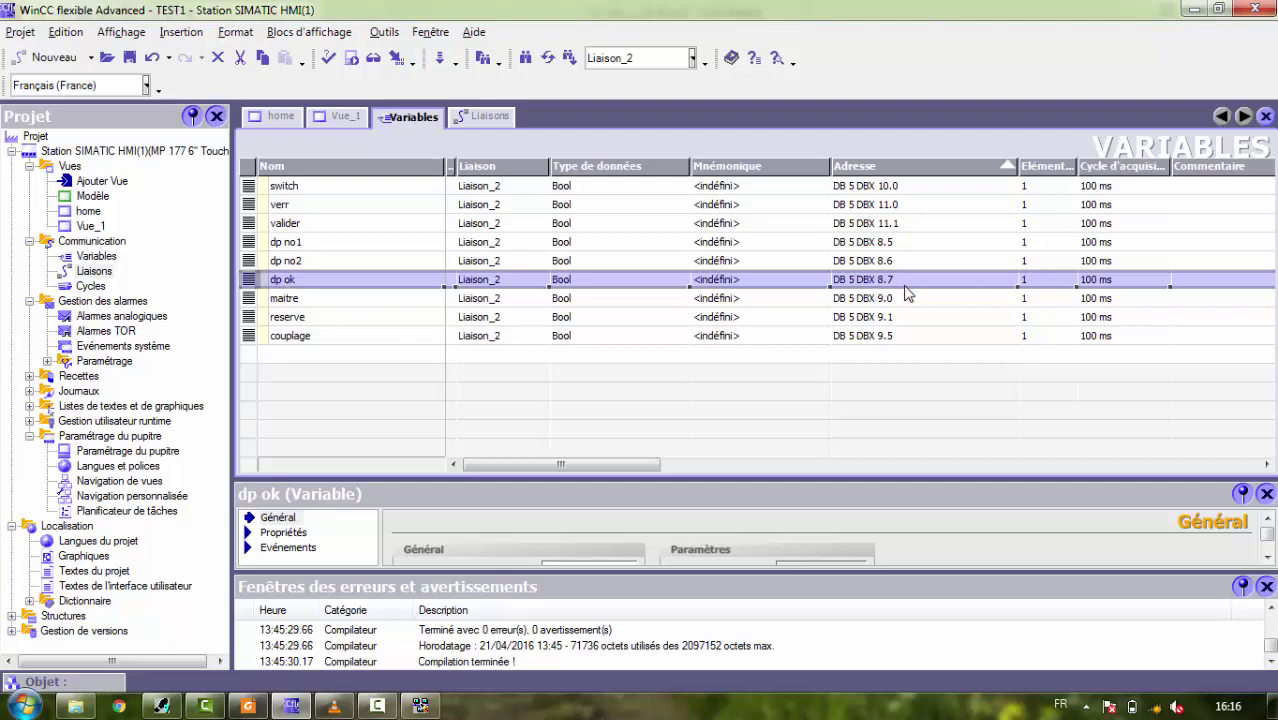
{"action": "left_click", "coordinate": [249, 242]}
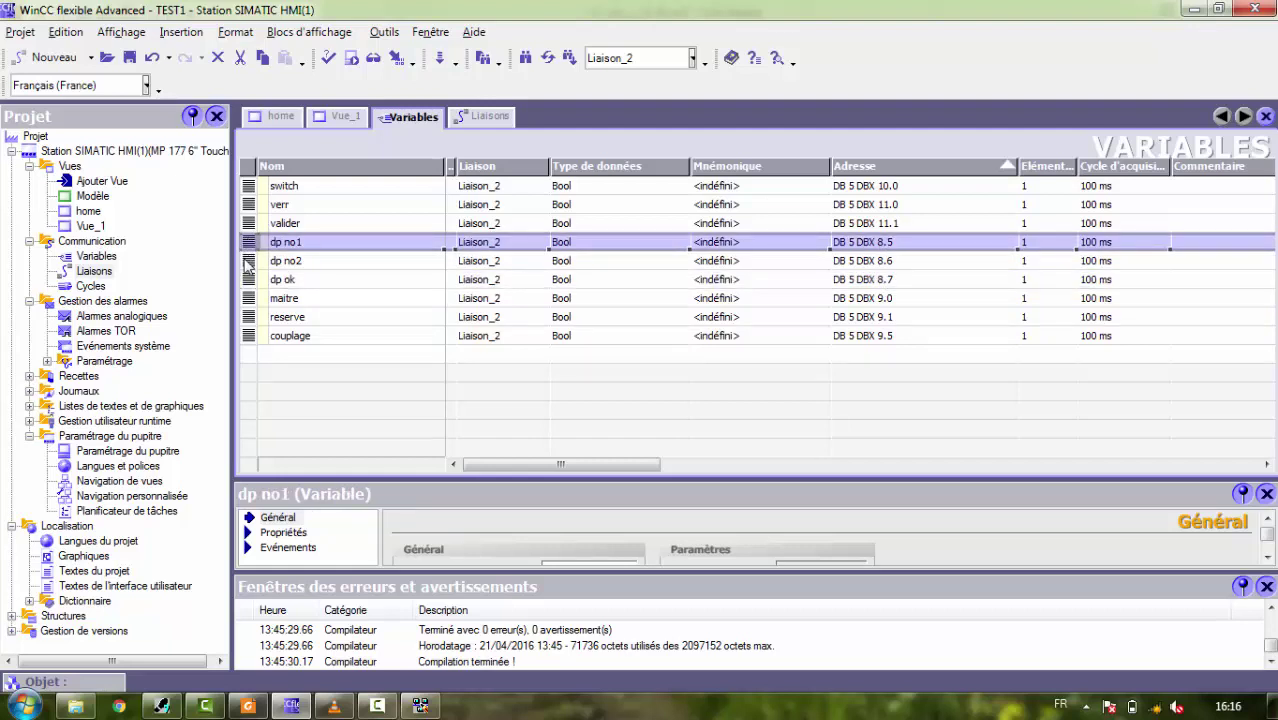
{"action": "left_click", "coordinate": [248, 261]}
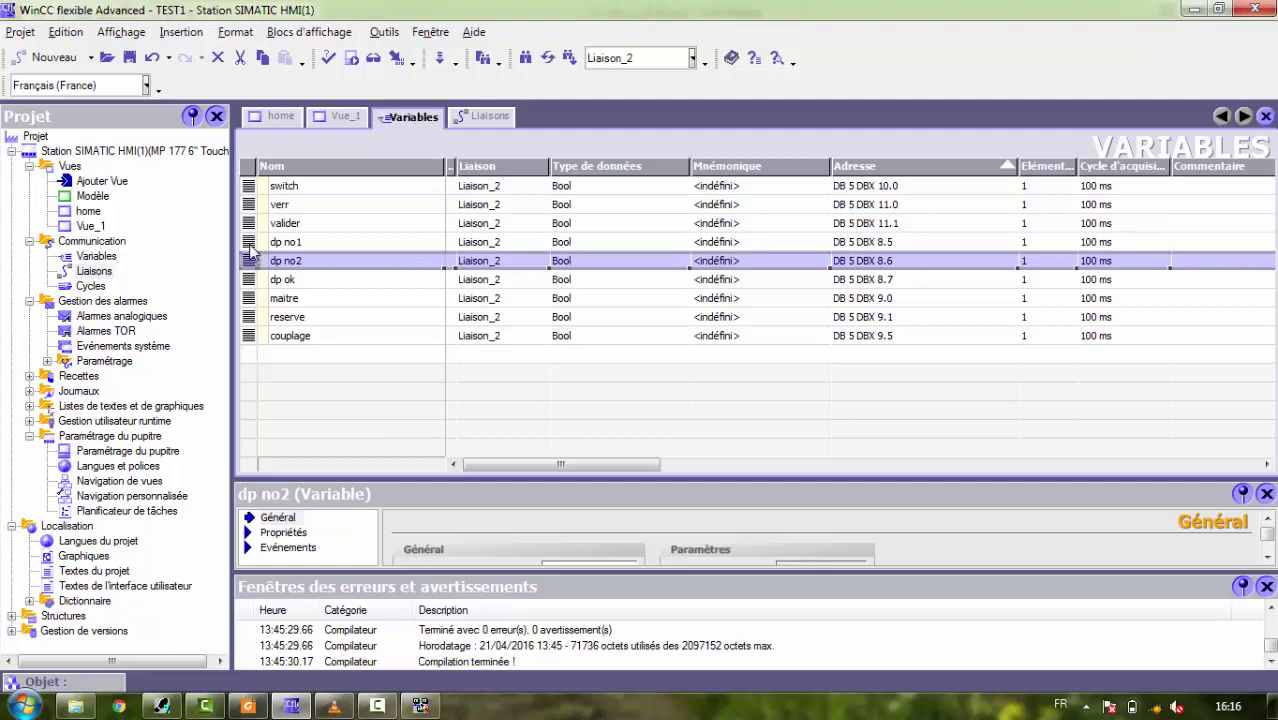
{"action": "left_click", "coordinate": [249, 242]}
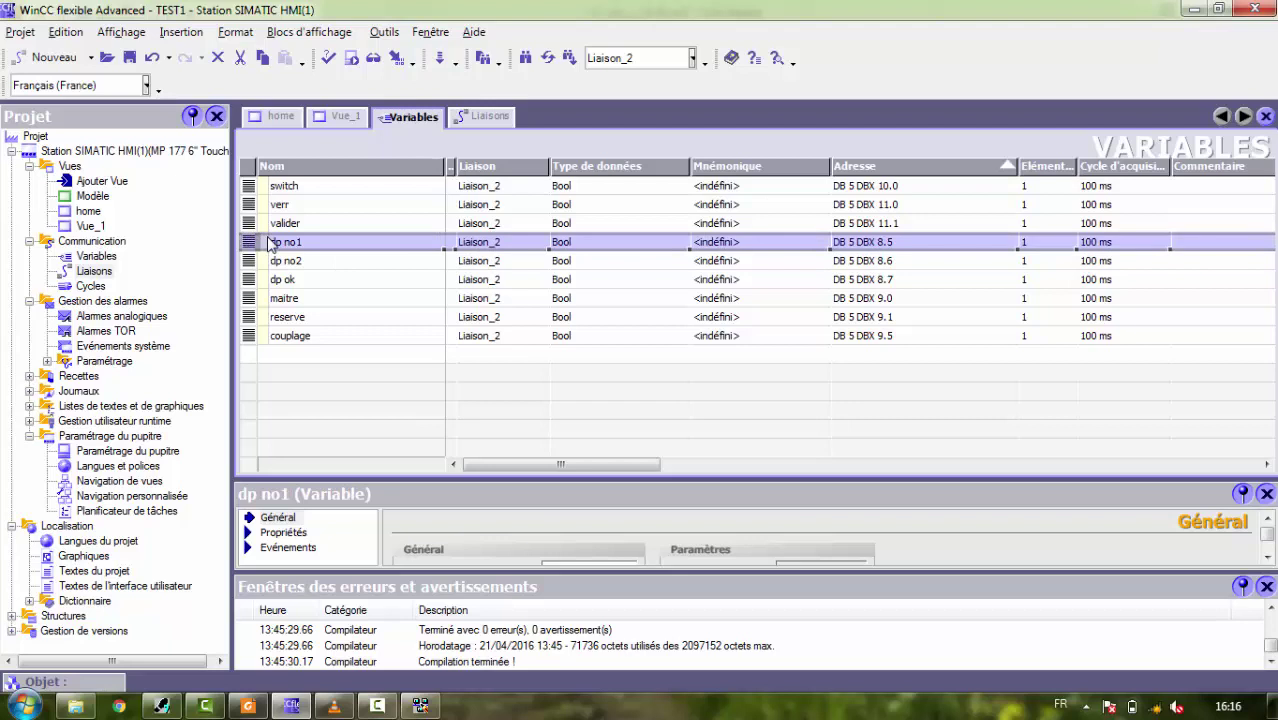
{"action": "left_click", "coordinate": [250, 261]}
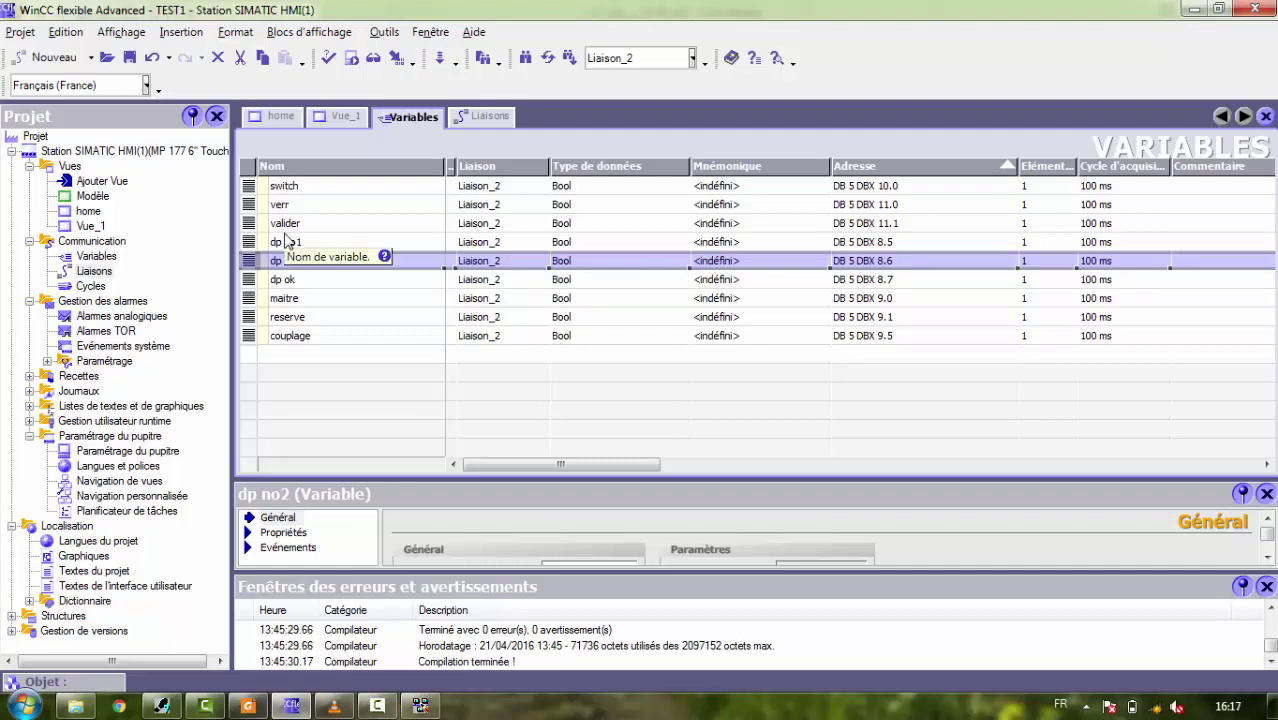
- Open the Vue_1 screen and inspect the click-event functions of the LOCK and UNLOCK buttons
{"action": "left_click", "coordinate": [335, 118]}
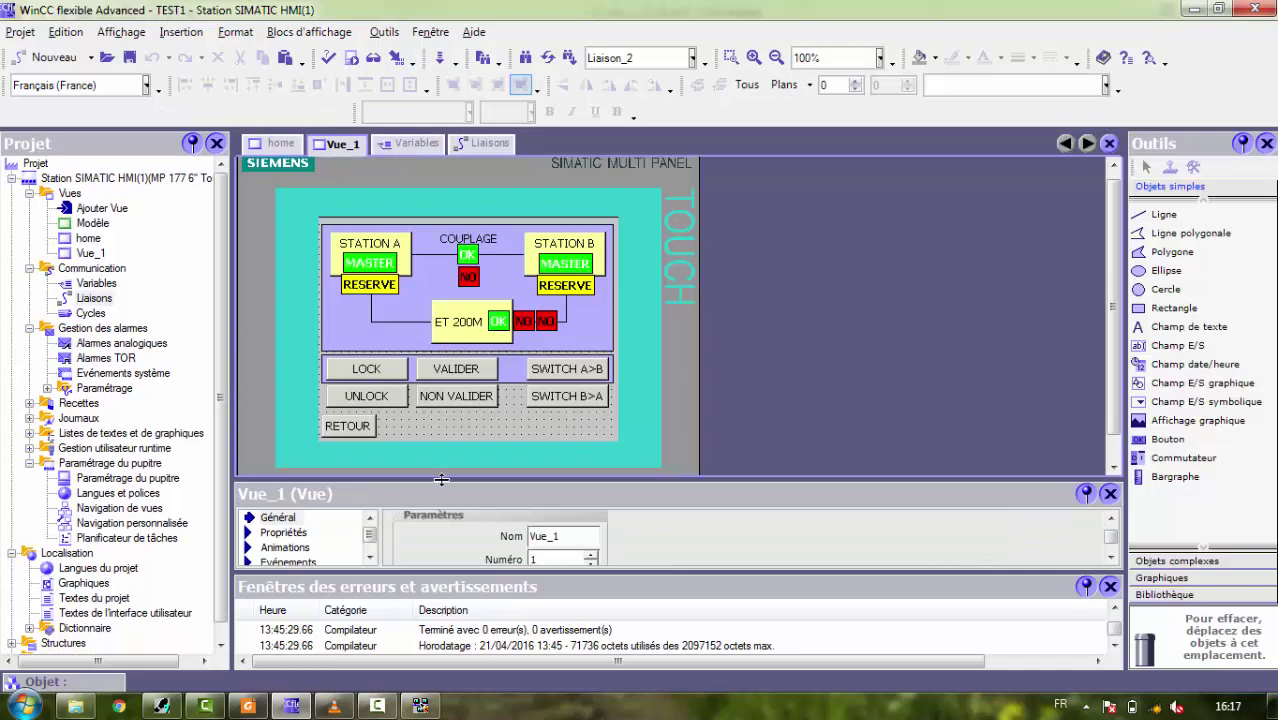
{"action": "left_click_drag", "start_coordinate": [441, 480], "coordinate": [441, 402]}
{"action": "scroll", "coordinate": [1100, 225], "scroll_direction": "down", "scroll_amount": 2}
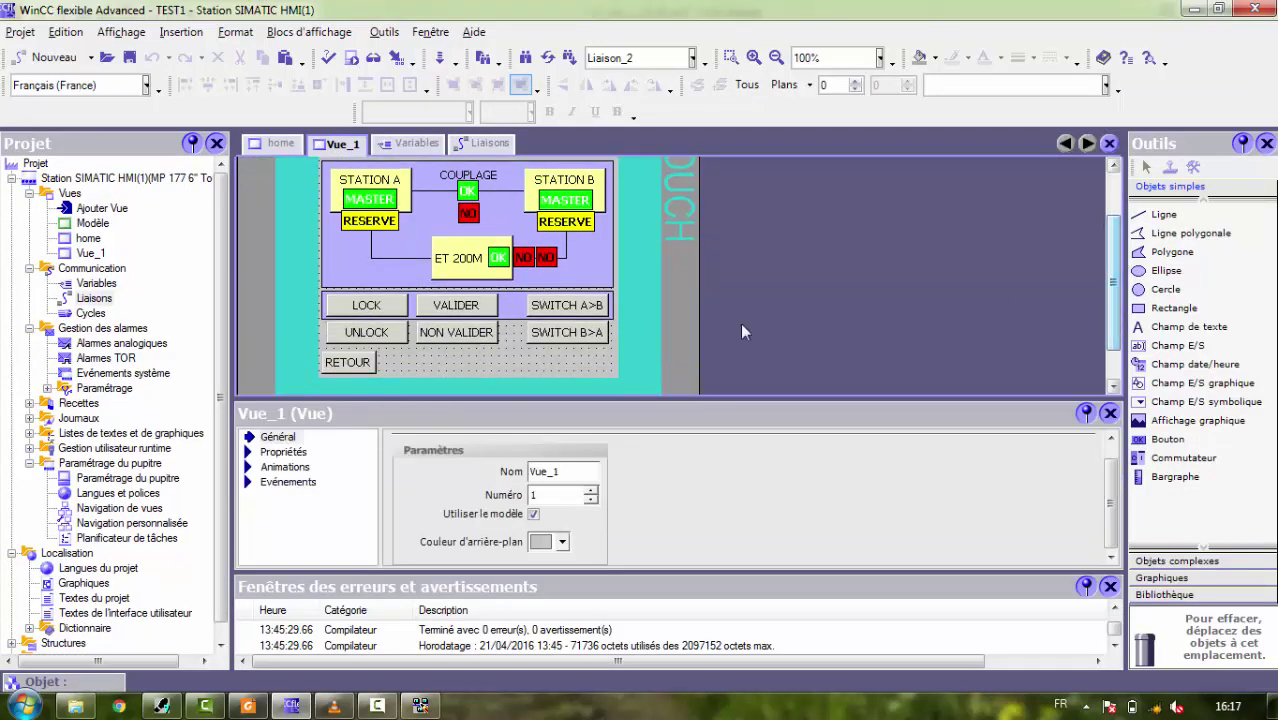
{"action": "left_click", "coordinate": [384, 307]}
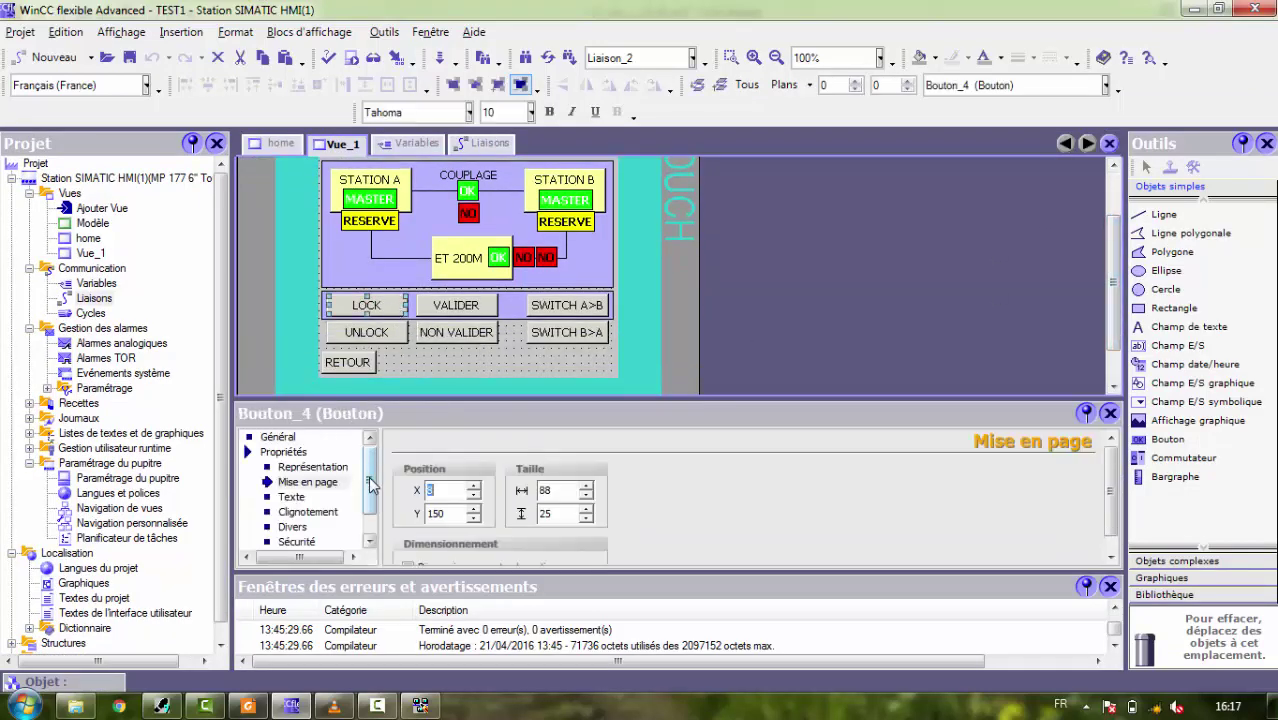
{"action": "left_click_drag", "start_coordinate": [370, 484], "coordinate": [370, 500]}
{"action": "left_click", "coordinate": [288, 537]}
{"action": "left_click", "coordinate": [288, 482]}
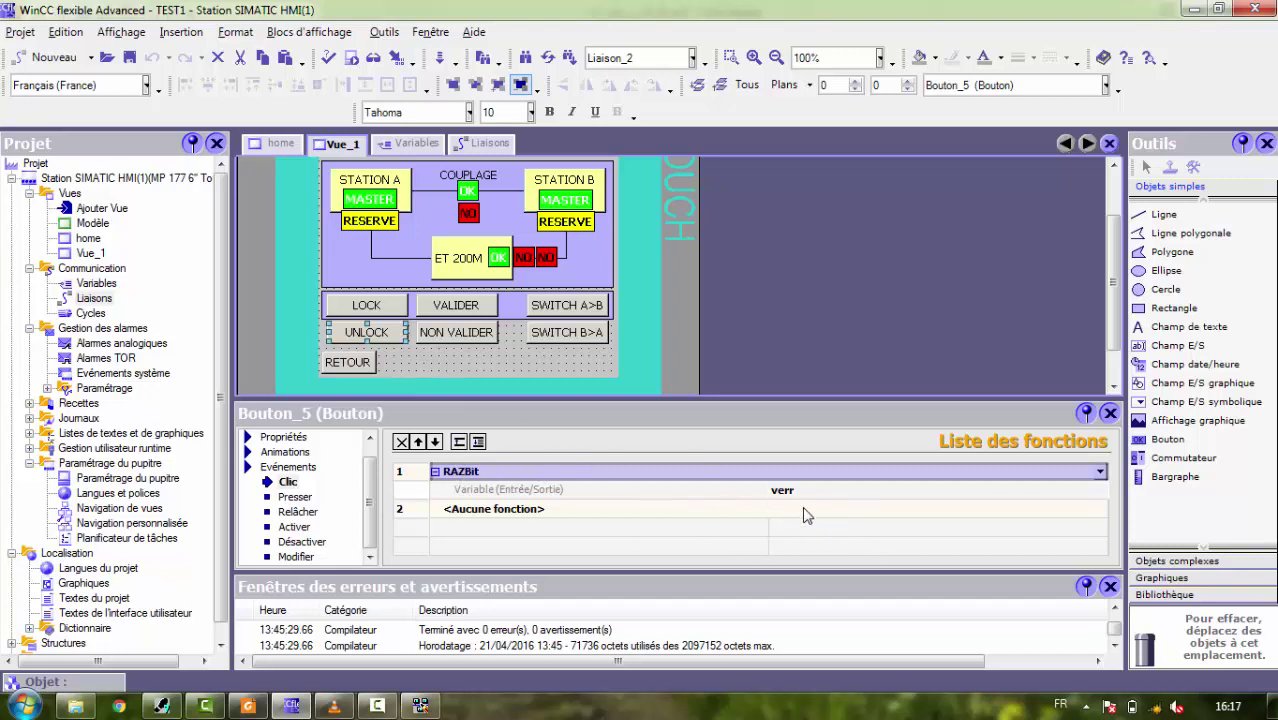
- Inspect the click-event functions of the VALIDER, NON VALIDER, SWITCH A>B and SWITCH B>A buttons
{"action": "left_click", "coordinate": [474, 303]}
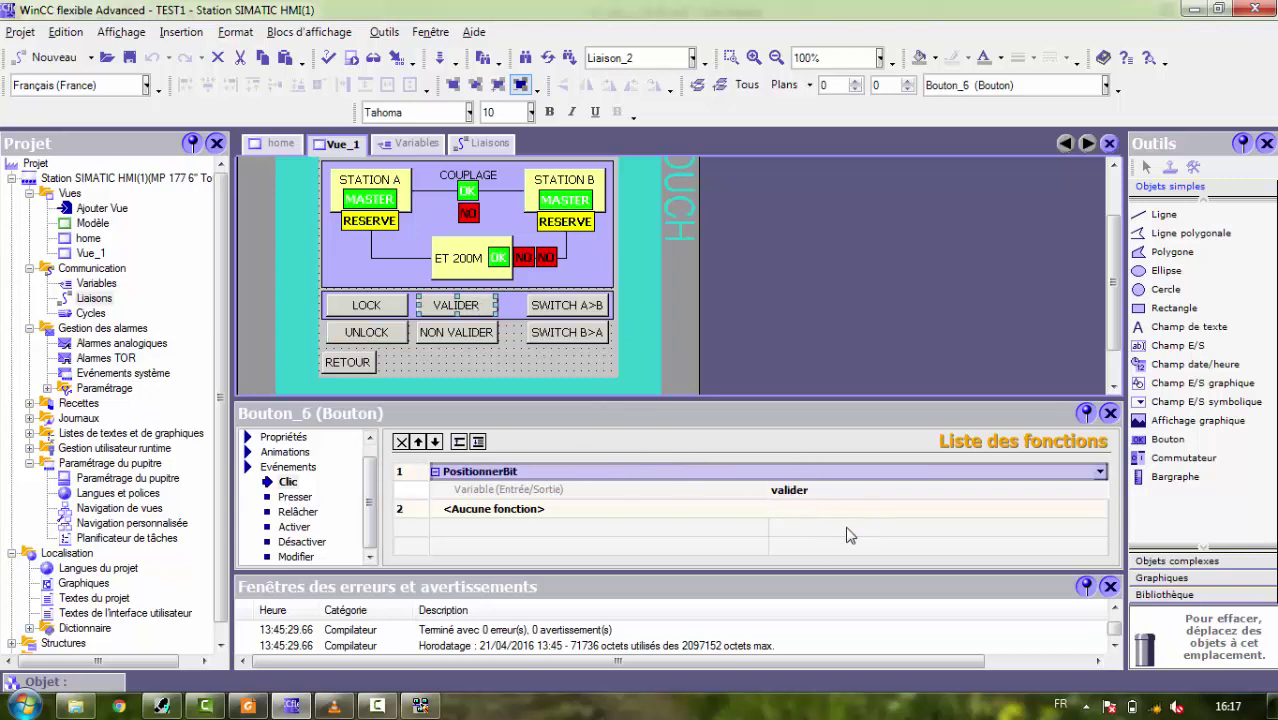
{"action": "left_click", "coordinate": [436, 331]}
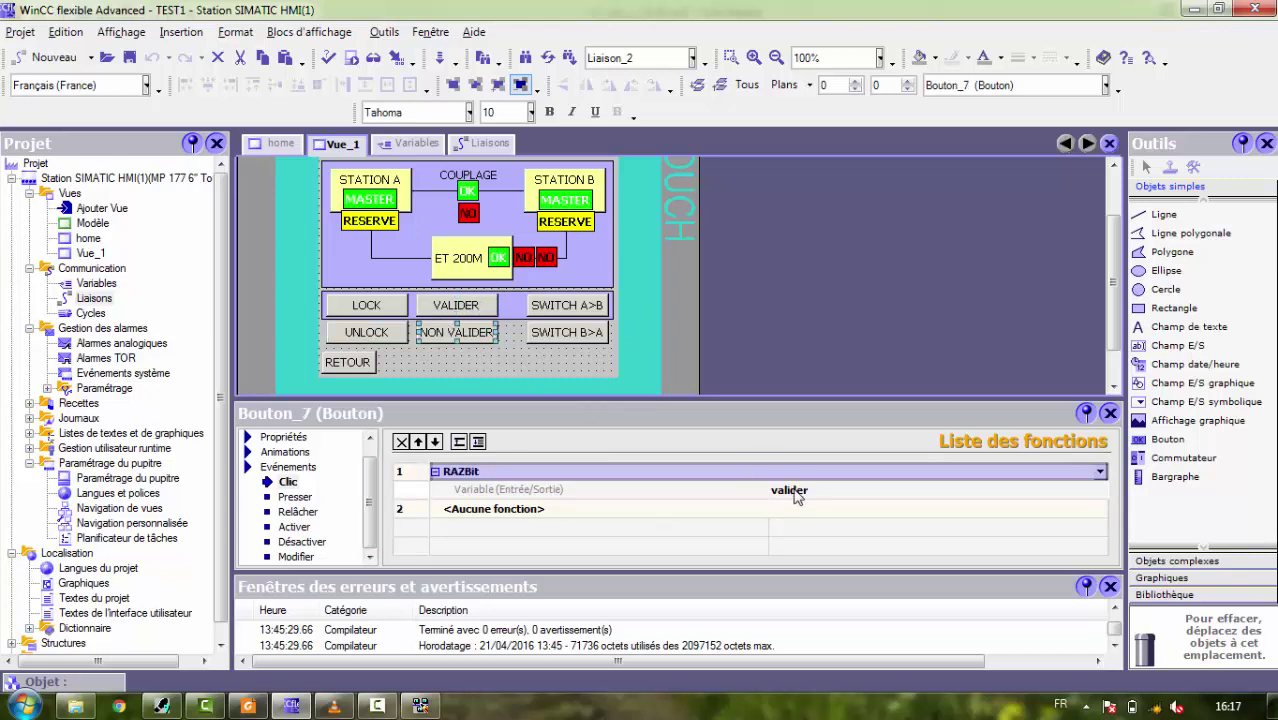
{"action": "left_click", "coordinate": [582, 307]}
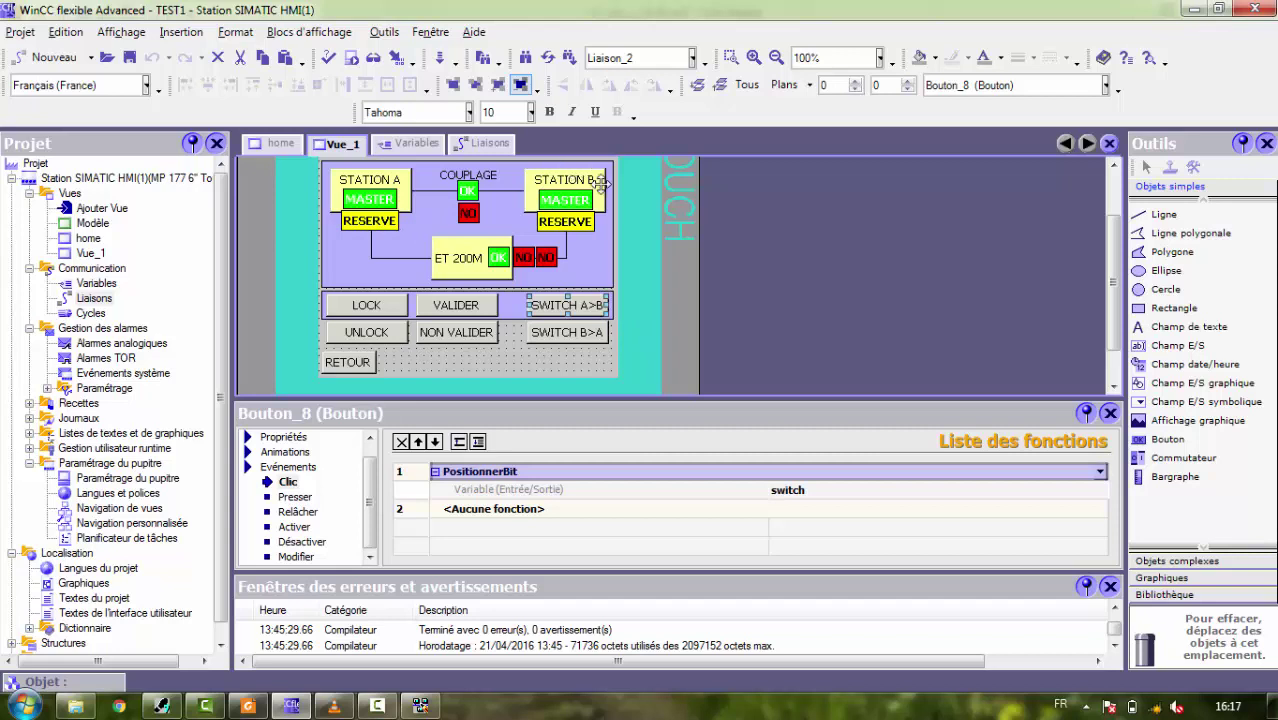
{"action": "left_click", "coordinate": [570, 332]}
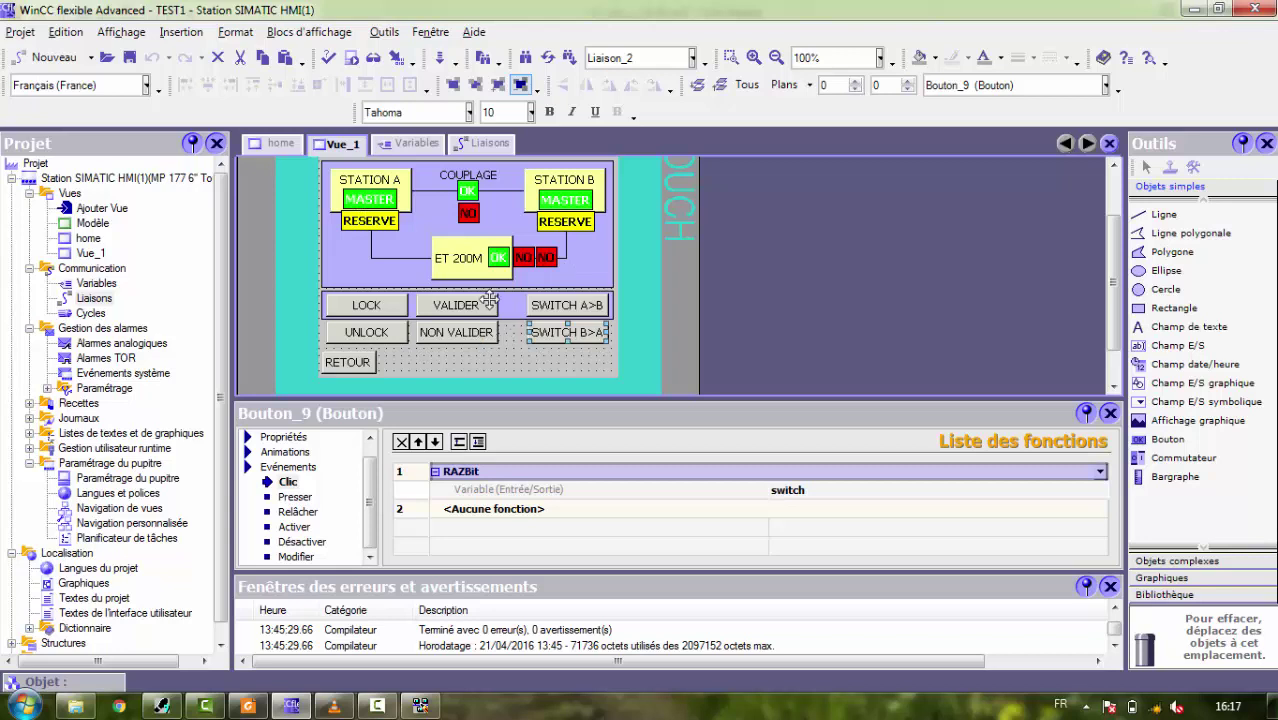
- Examine the visibility animations of Station A's MASTER and RESERVE text fields, enlarging the properties area to show all settings
{"action": "left_click", "coordinate": [369, 199]}
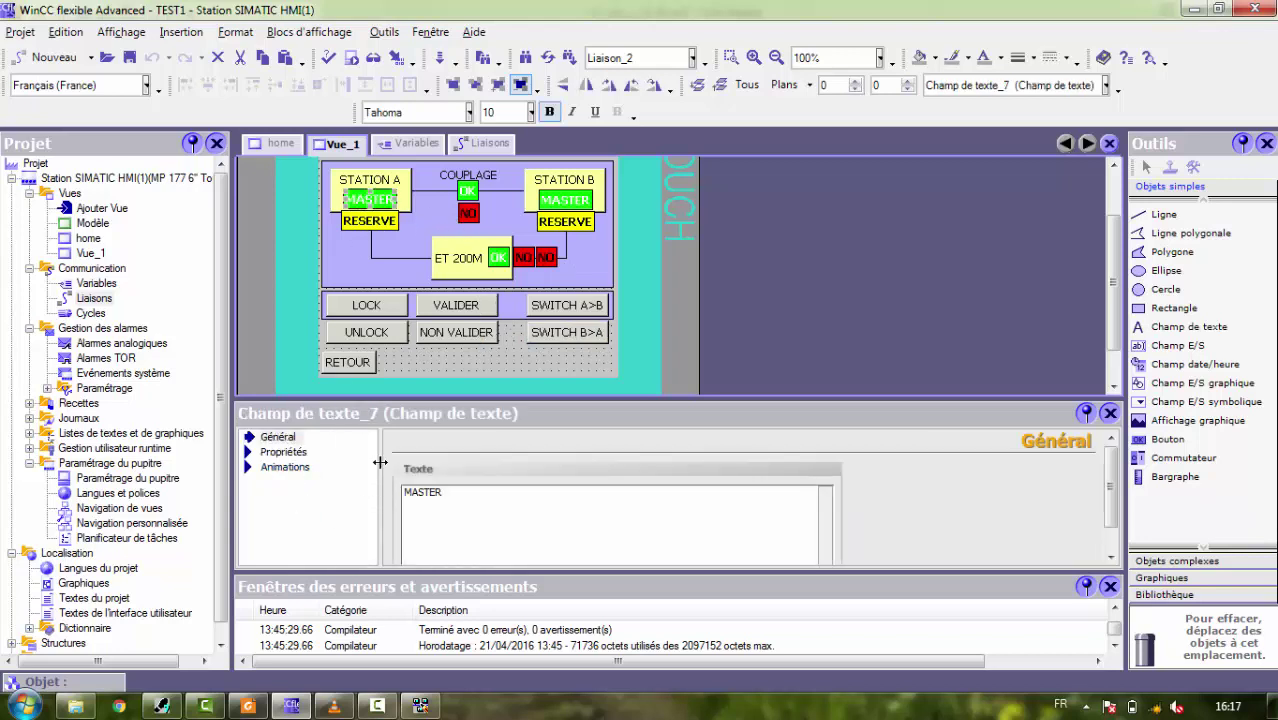
{"action": "left_click", "coordinate": [284, 467]}
{"action": "left_click", "coordinate": [290, 542]}
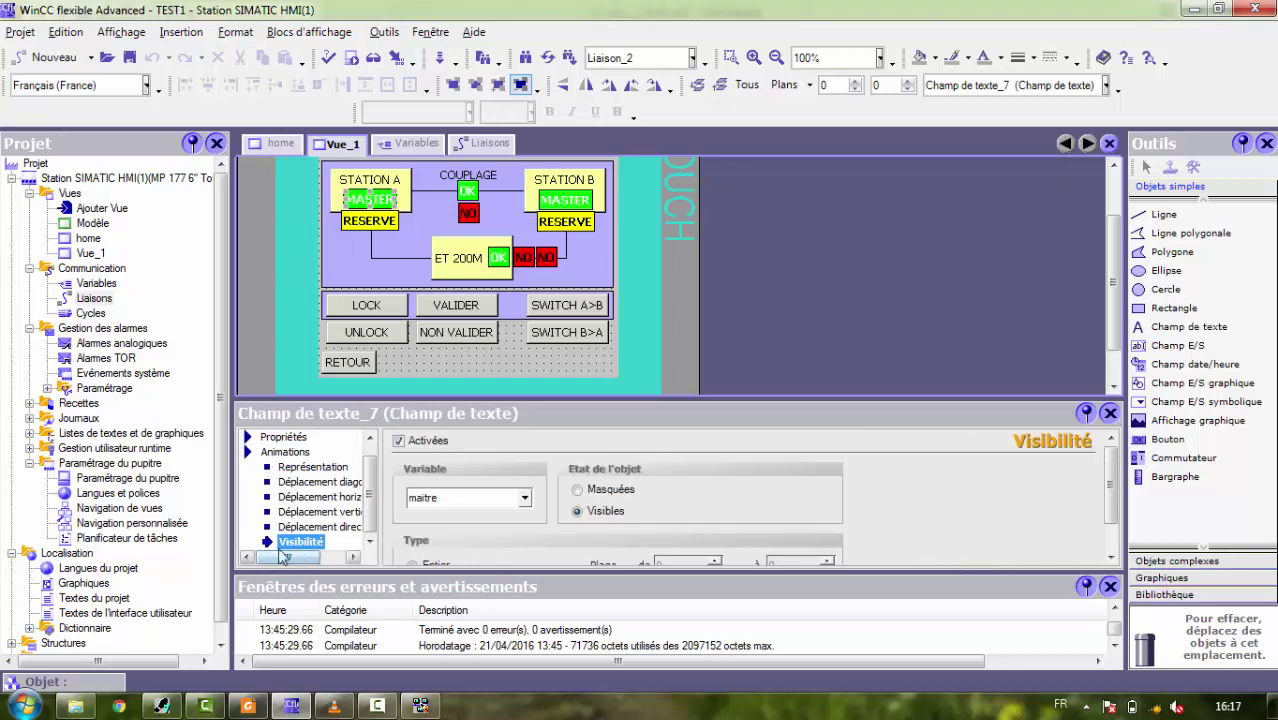
{"action": "left_click_drag", "start_coordinate": [938, 400], "coordinate": [938, 317]}
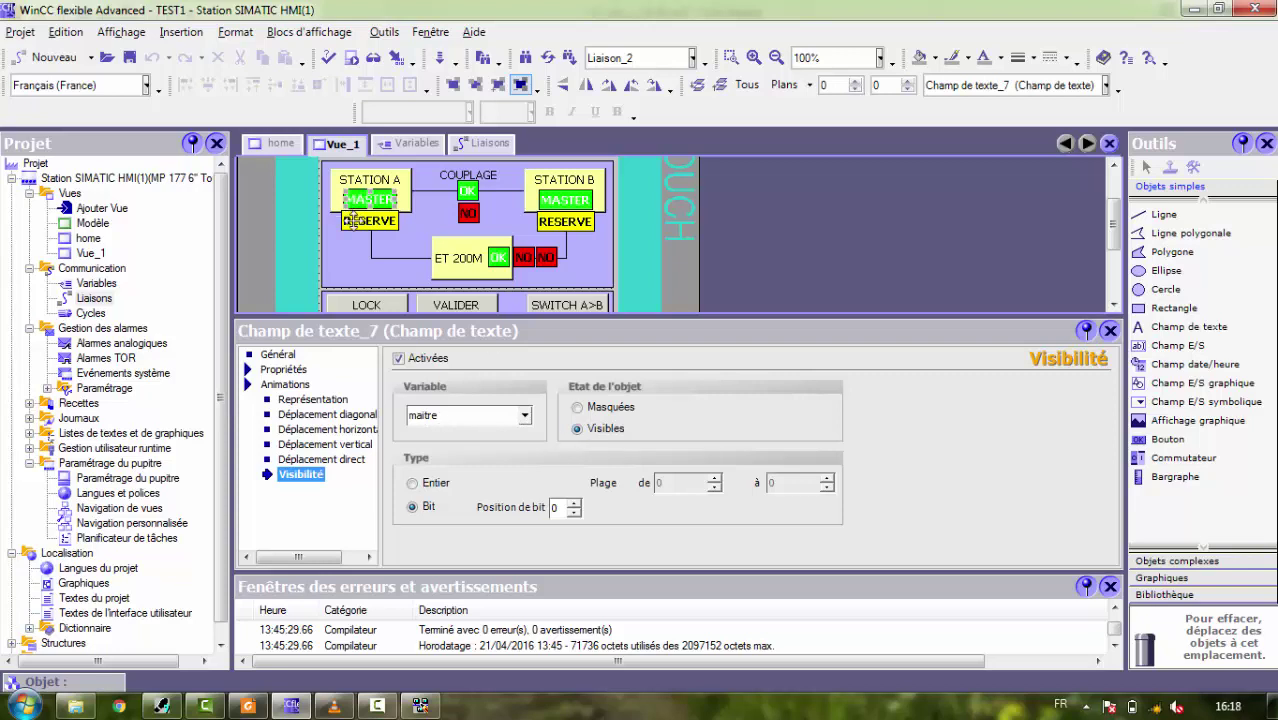
{"action": "left_click", "coordinate": [352, 221]}
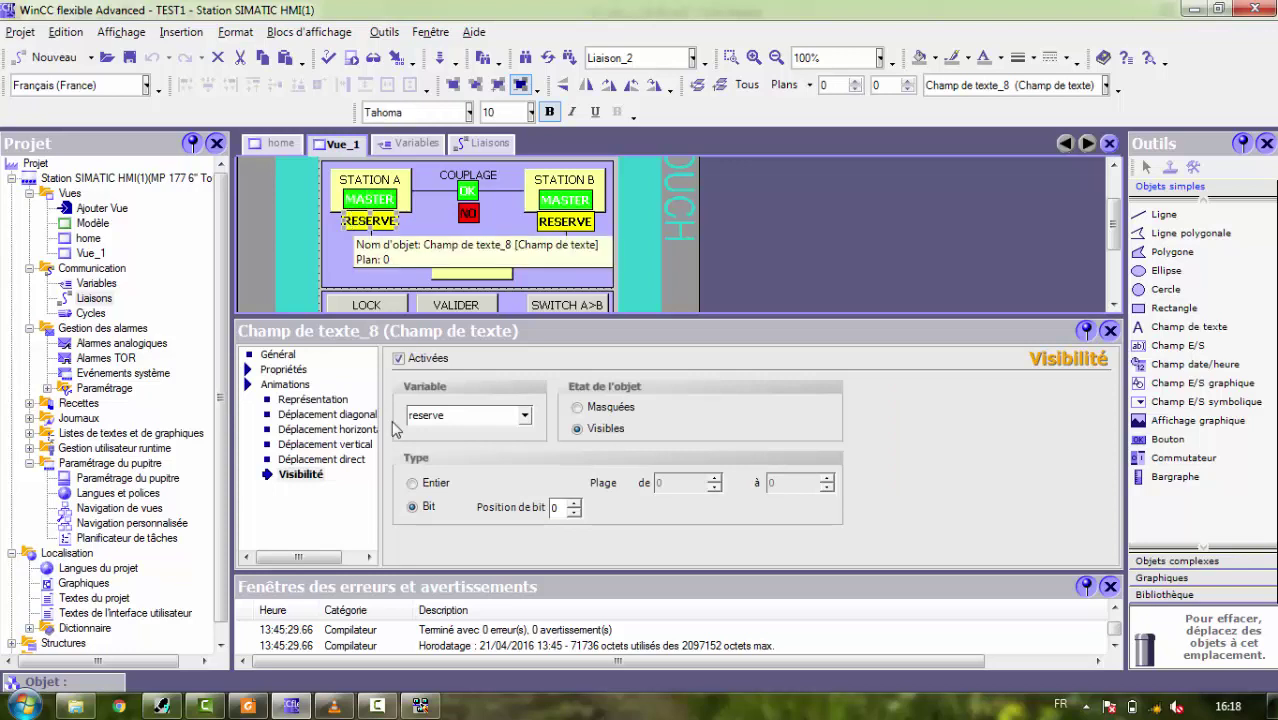
- Compare the visibility variables of Station B's MASTER and RESERVE text fields with those of Station A
{"action": "left_click", "coordinate": [565, 200]}
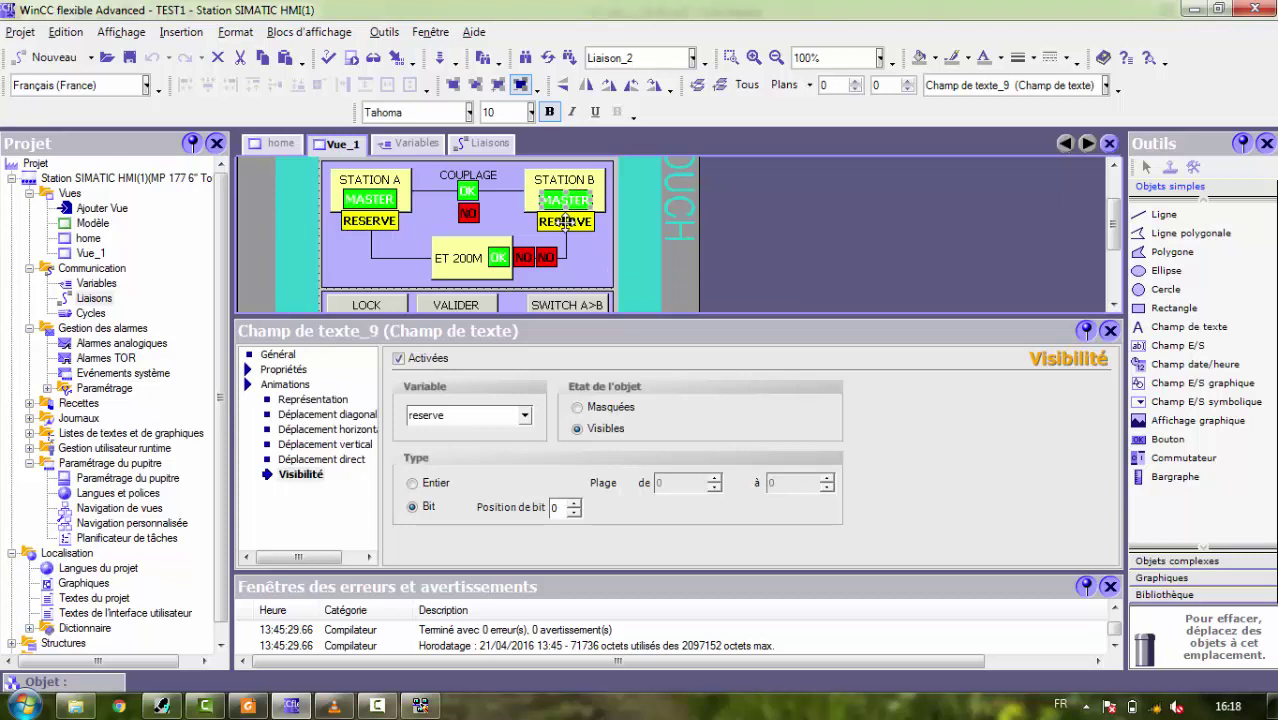
{"action": "left_click", "coordinate": [565, 222]}
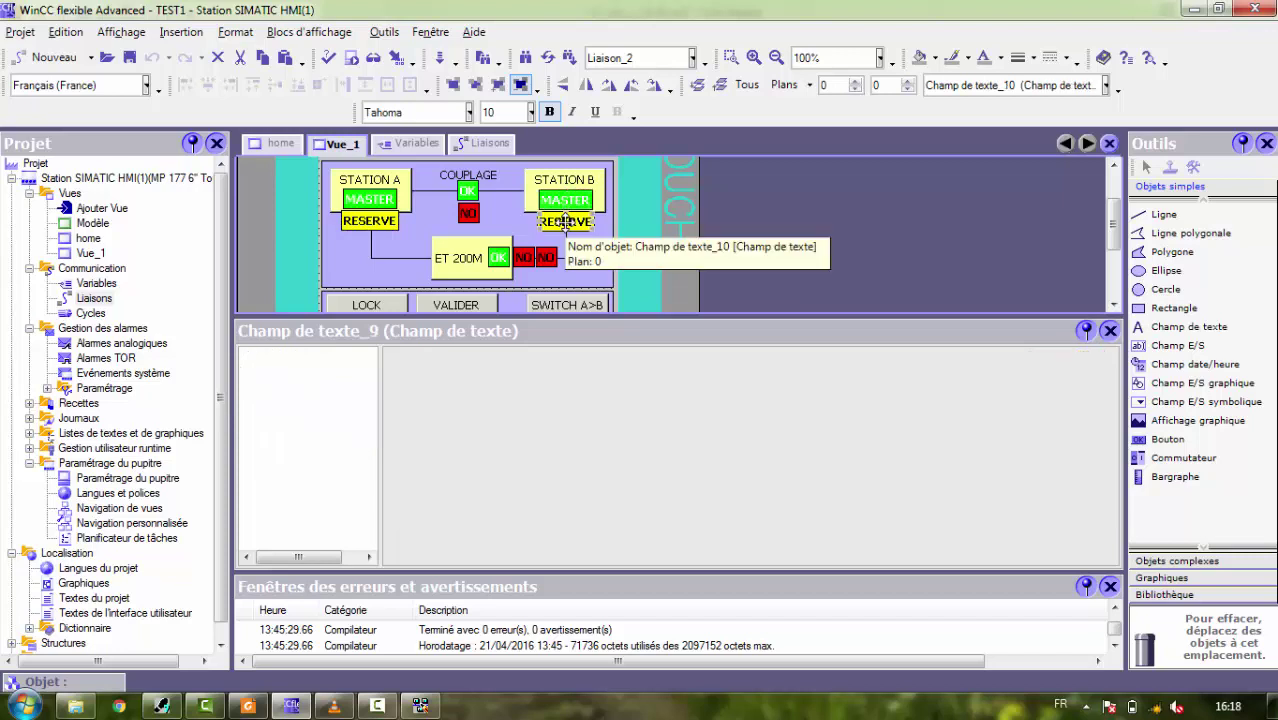
{"action": "left_click", "coordinate": [365, 203]}
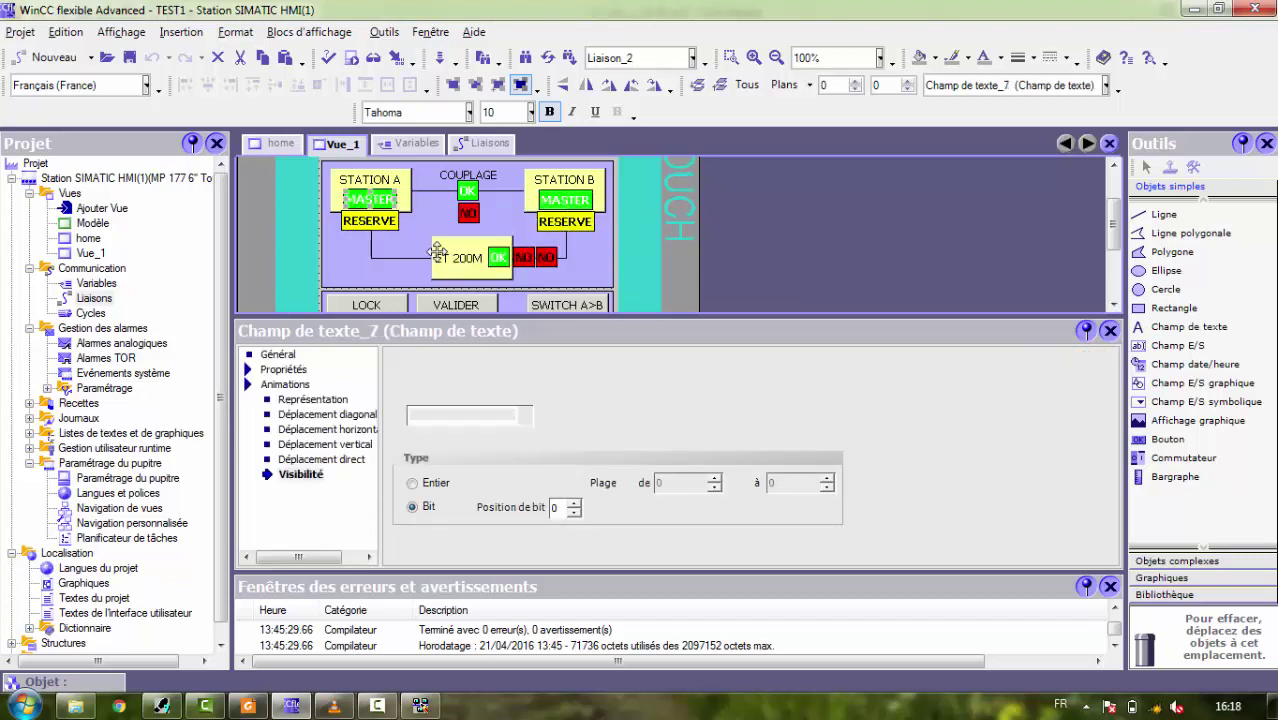
{"action": "left_click", "coordinate": [373, 222]}
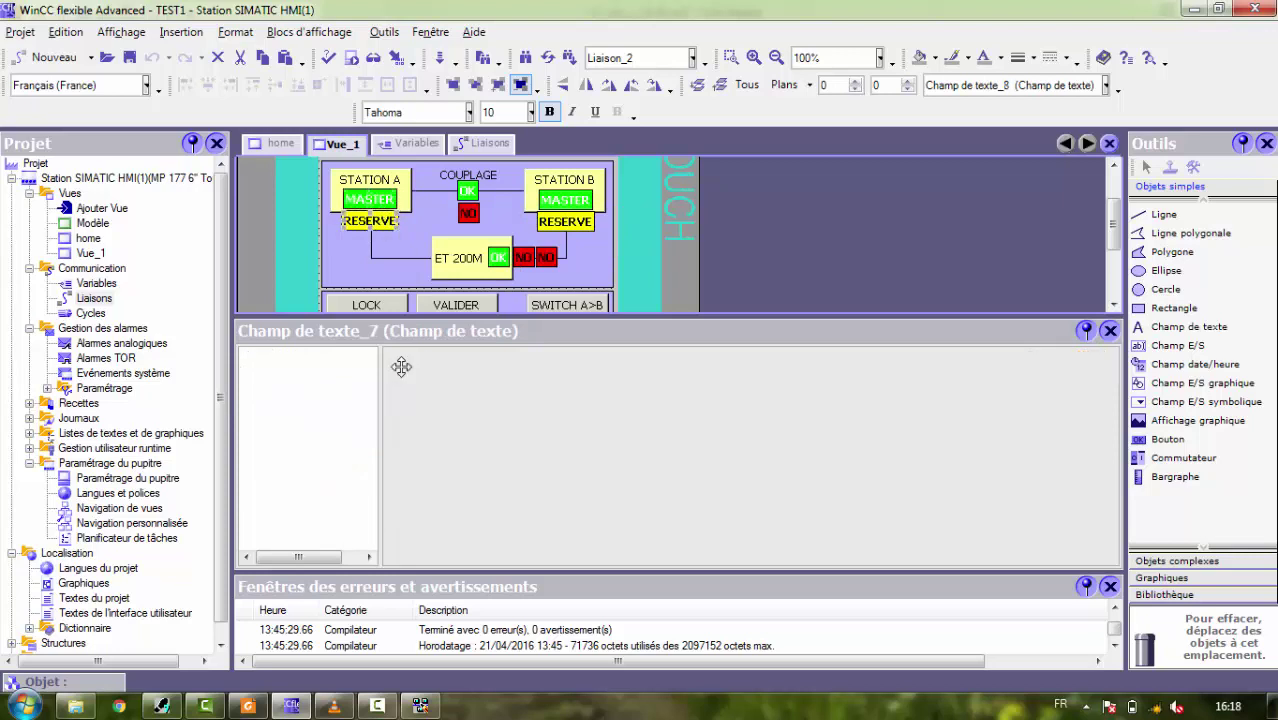
{"action": "left_click", "coordinate": [565, 197]}
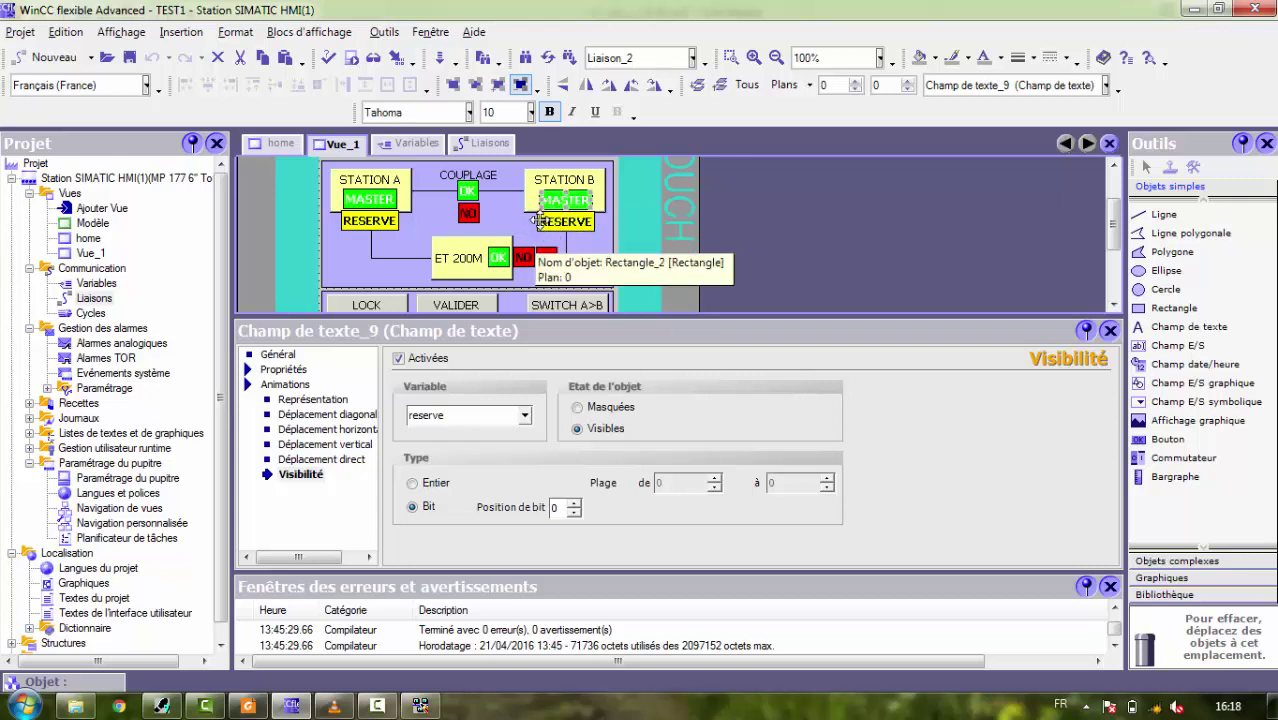
{"action": "left_click", "coordinate": [560, 222]}
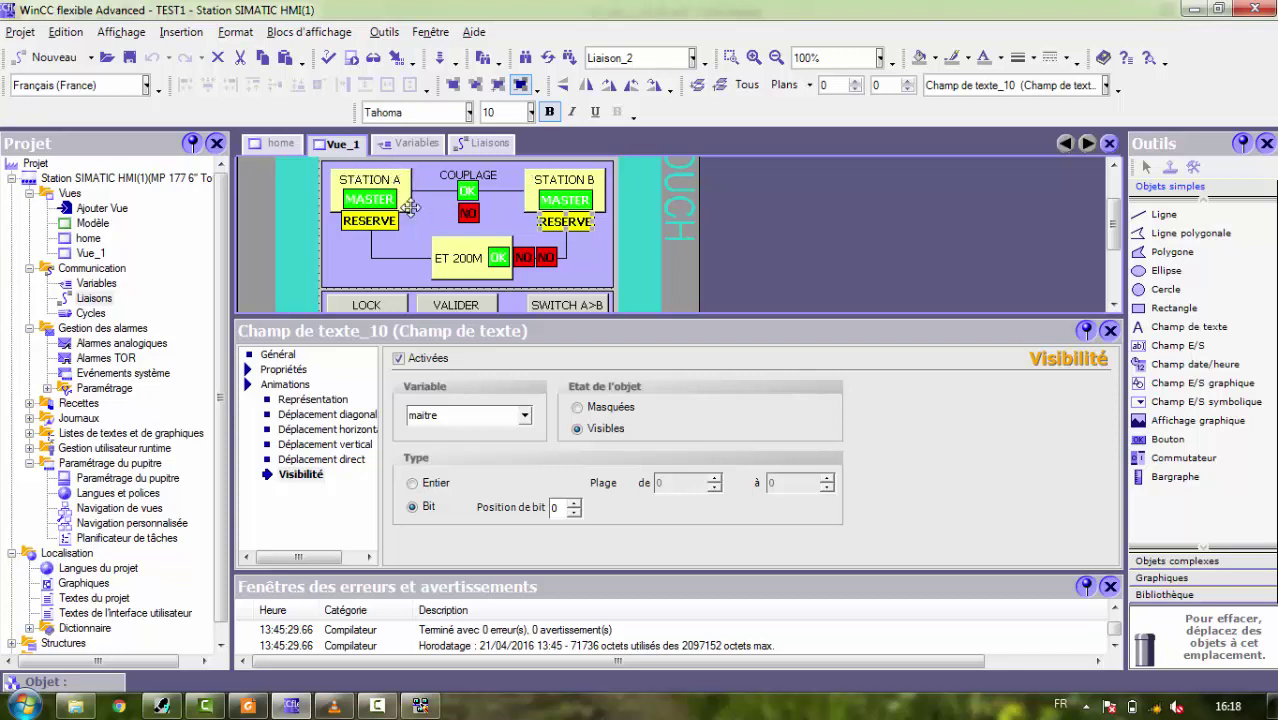
- Examine the visibility variables of the COUPLAGE and ET 200M OK and NO text fields, finishing with the properties area shrunk
{"action": "left_click_drag", "start_coordinate": [467, 190], "coordinate": [462, 412]}
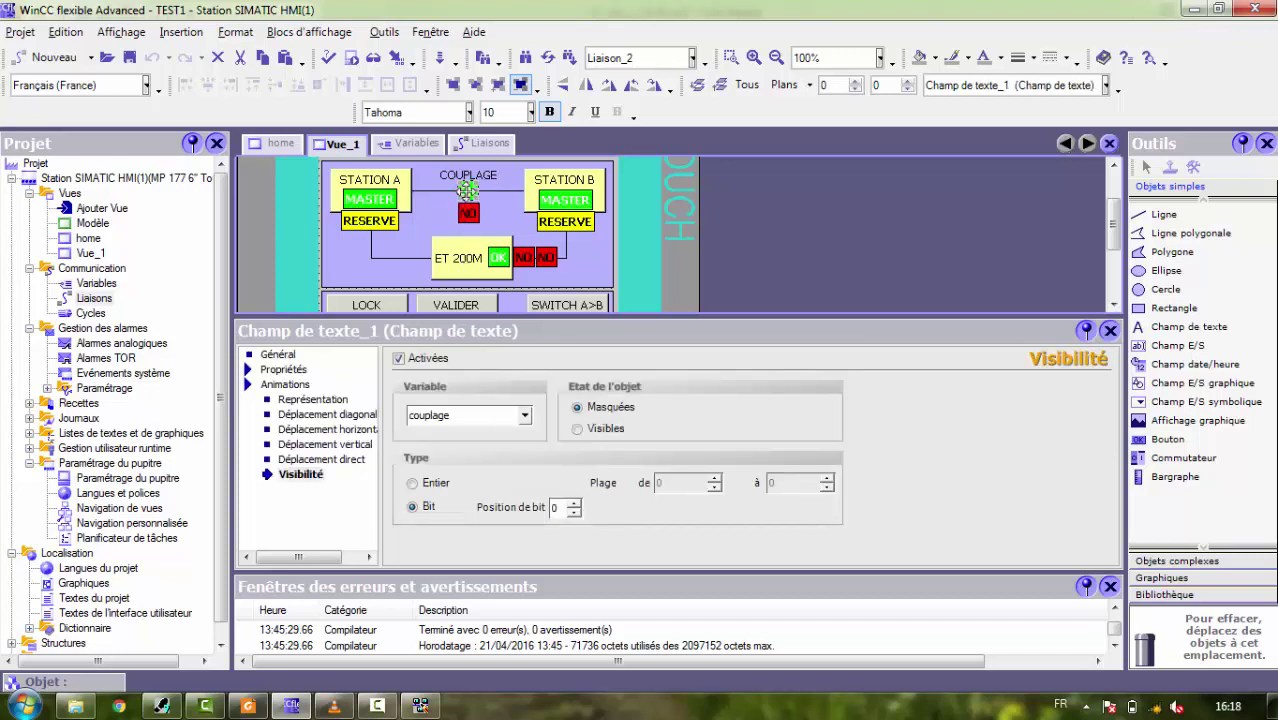
{"action": "left_click", "coordinate": [468, 213]}
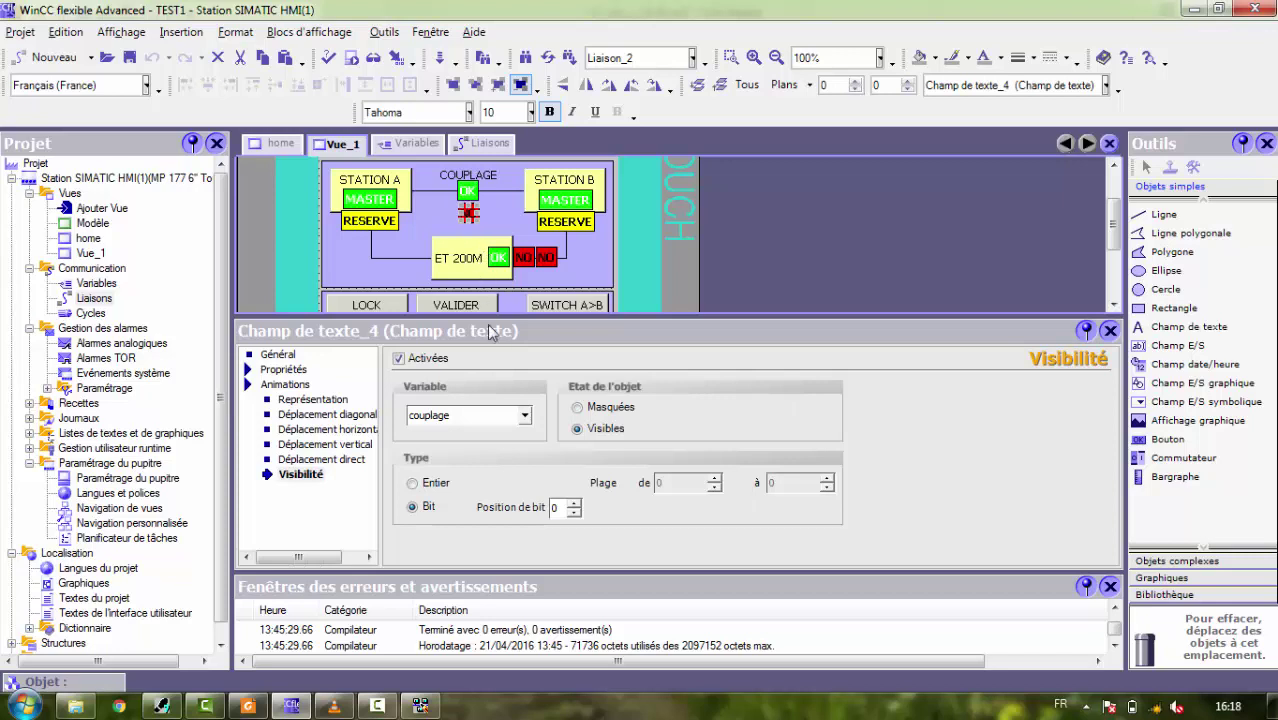
{"action": "left_click", "coordinate": [496, 258]}
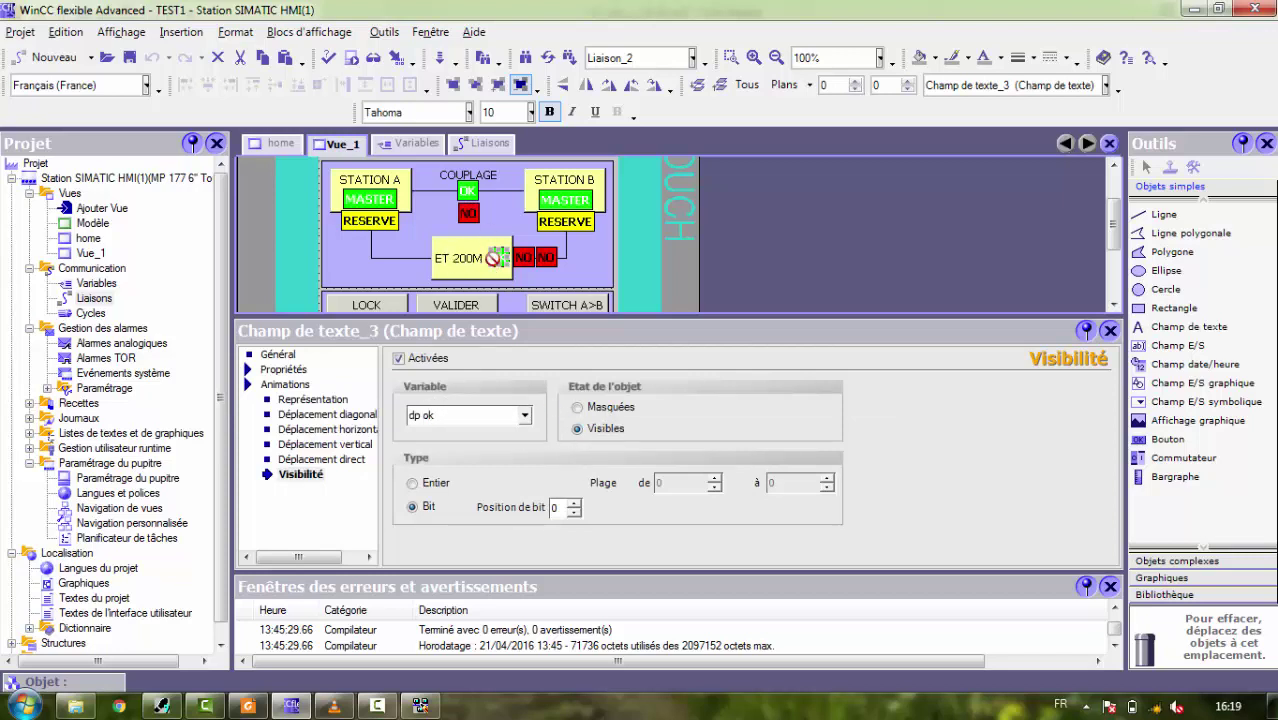
{"action": "left_click", "coordinate": [518, 258]}
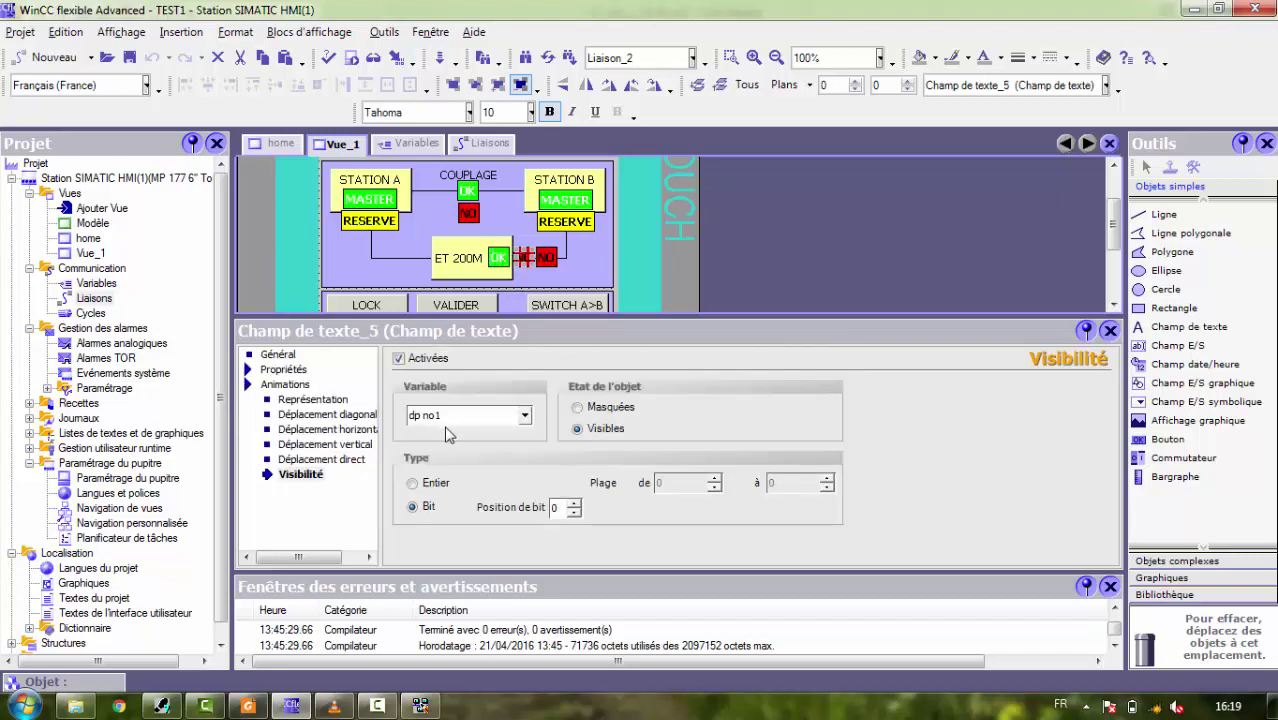
{"action": "left_click", "coordinate": [546, 258]}
{"action": "left_click_drag", "start_coordinate": [530, 312], "coordinate": [533, 450]}
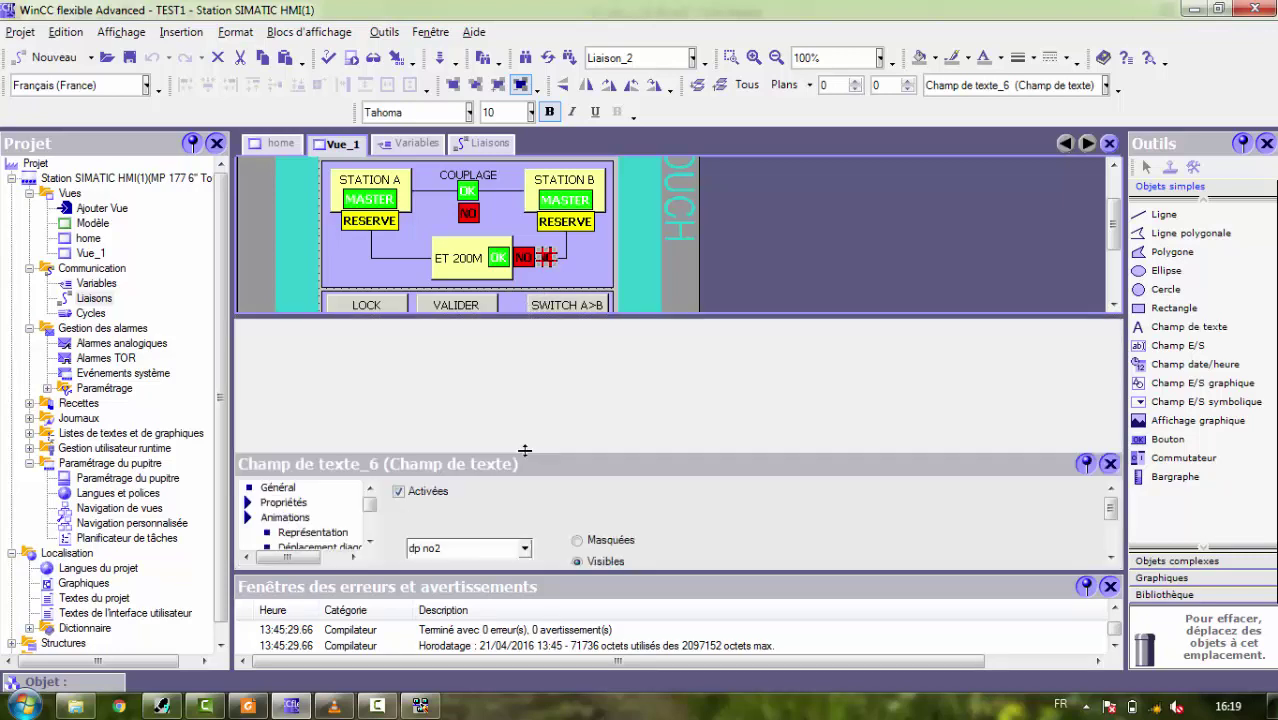
{"action": "left_click", "coordinate": [853, 349]}
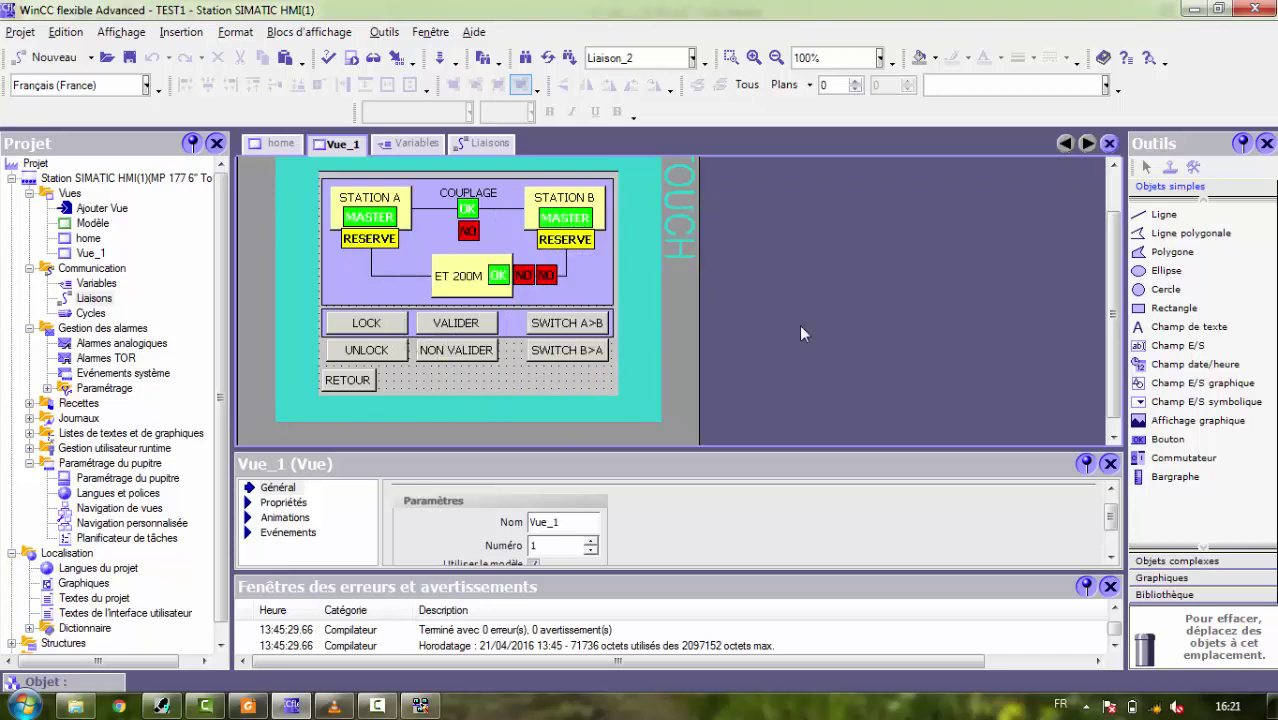
- Start the runtime with the simulator, place the simulator table beside the panel and widen its Variable column
{"action": "left_click", "coordinate": [396, 58]}
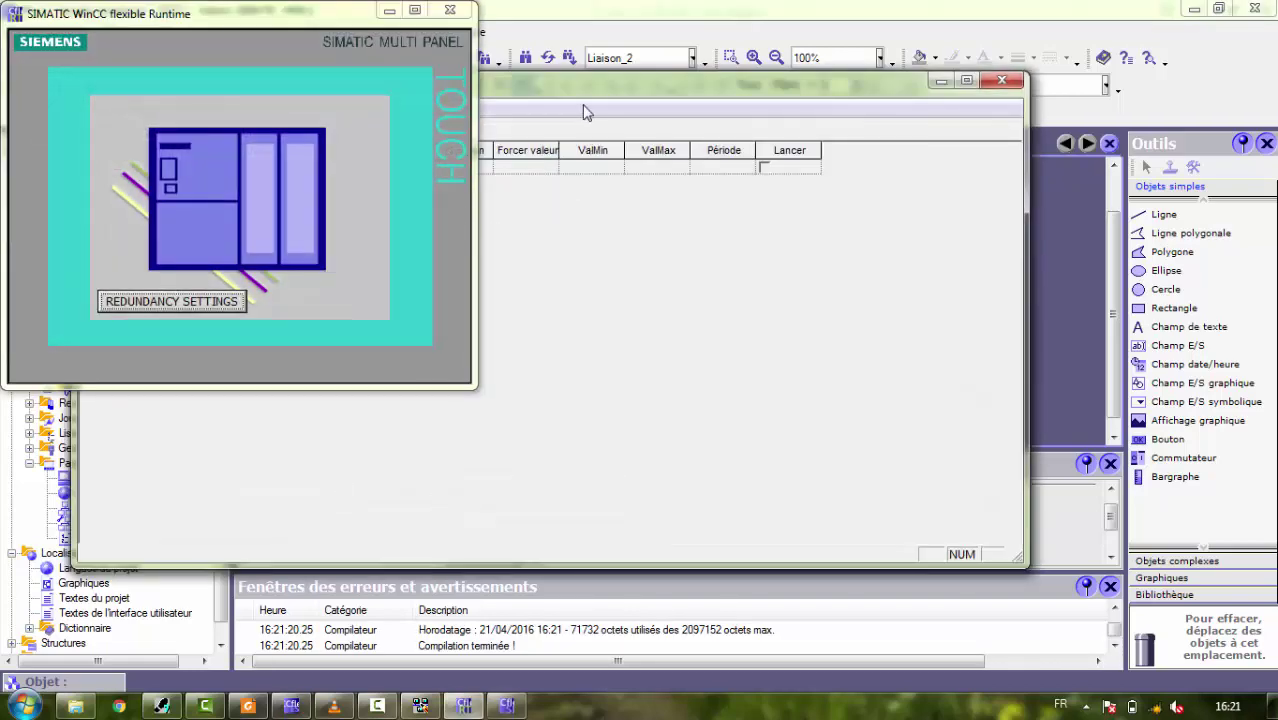
{"action": "mouse_move", "coordinate": [817, 101]}
{"action": "left_mouse_down"}
{"action": "mouse_move", "coordinate": [1039, 68]}
{"action": "mouse_move", "coordinate": [1013, 66]}
{"action": "left_mouse_up"}
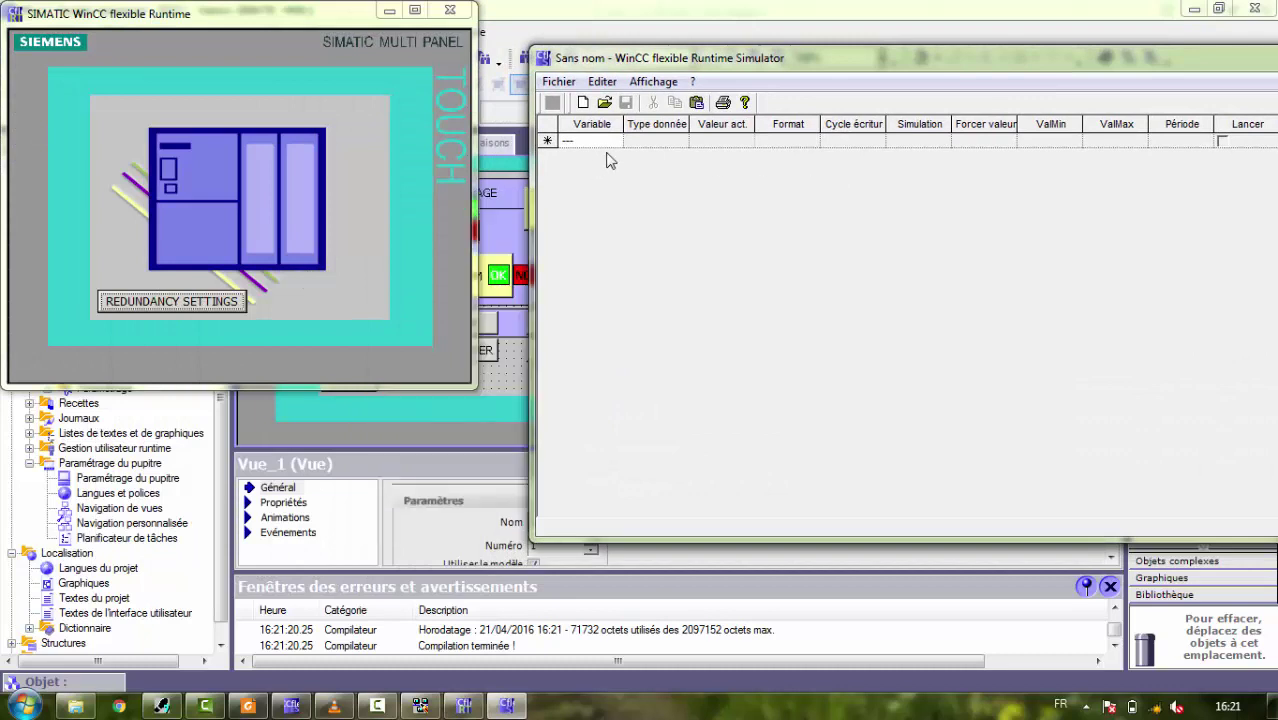
{"action": "left_click_drag", "start_coordinate": [623, 124], "coordinate": [800, 126]}
- Add the variables couplage, dp no1, dp no2 and dp ok to the simulator table
{"action": "left_click", "coordinate": [792, 140]}
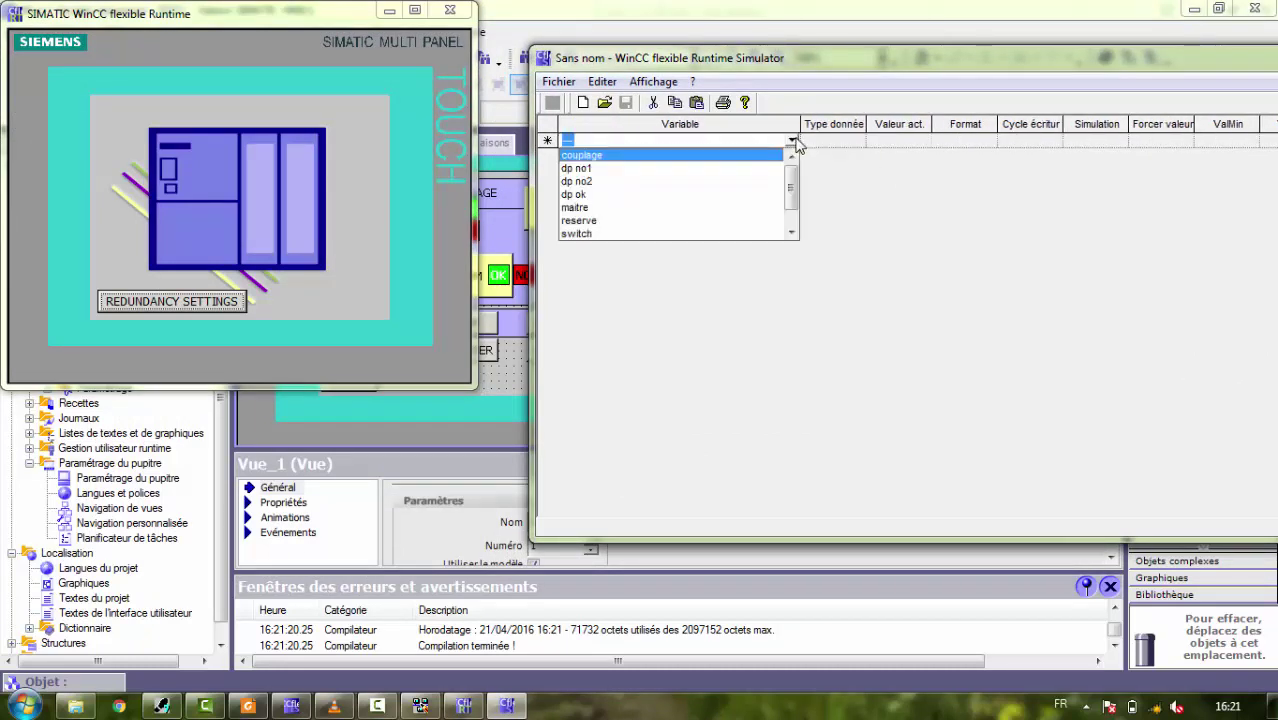
{"action": "left_click", "coordinate": [627, 157]}
{"action": "left_click", "coordinate": [787, 157]}
{"action": "left_click", "coordinate": [791, 155]}
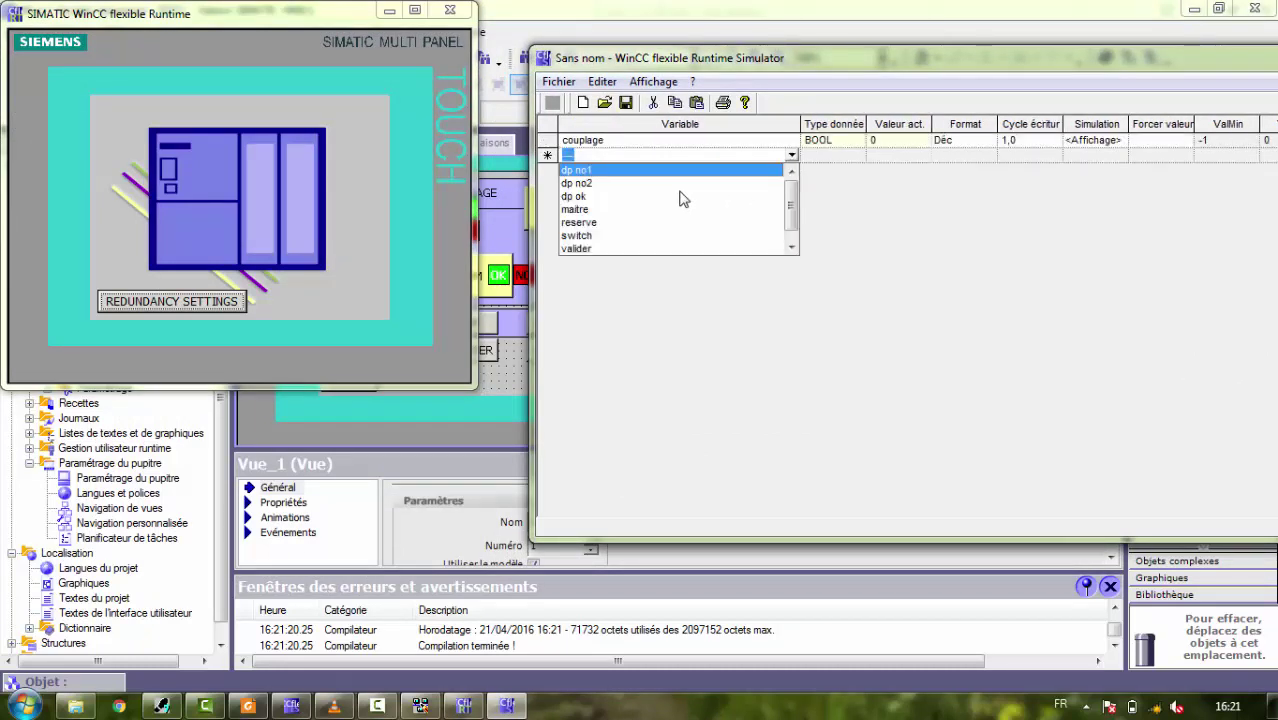
{"action": "left_click", "coordinate": [663, 170]}
{"action": "left_click", "coordinate": [788, 170]}
{"action": "left_click", "coordinate": [791, 170]}
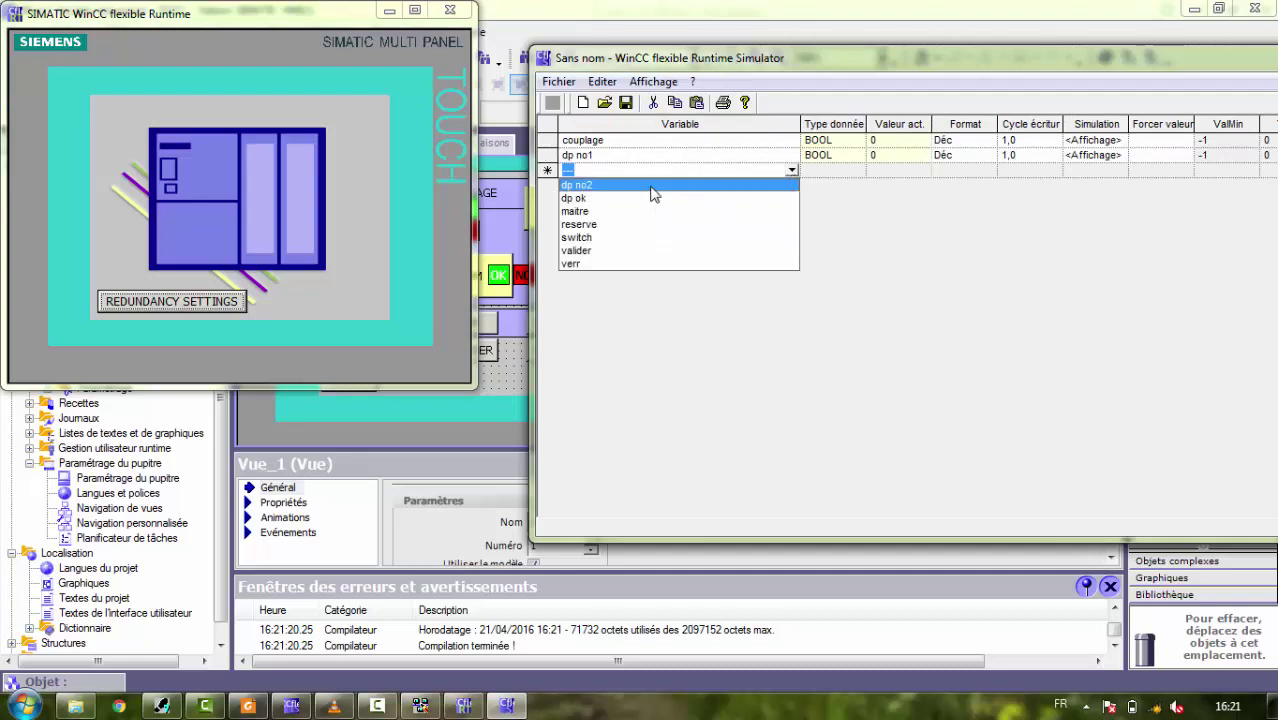
{"action": "left_click", "coordinate": [658, 198]}
{"action": "left_click", "coordinate": [792, 186]}
{"action": "left_click", "coordinate": [792, 186]}
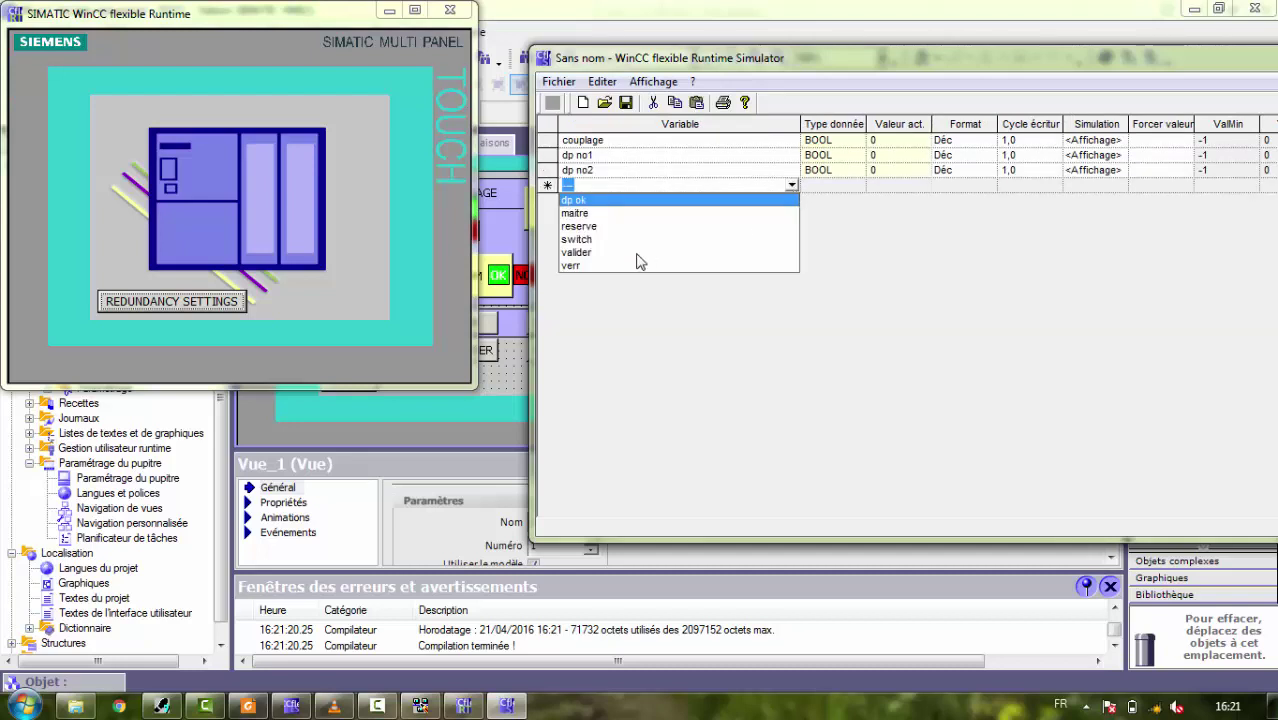
{"action": "left_click", "coordinate": [610, 200]}
- Add maitre, reserve, switch, valider and verr to the simulator table, and open the simulated panel's REDUNDANCY SETTINGS screen
{"action": "left_click", "coordinate": [792, 200]}
{"action": "left_click", "coordinate": [792, 200]}
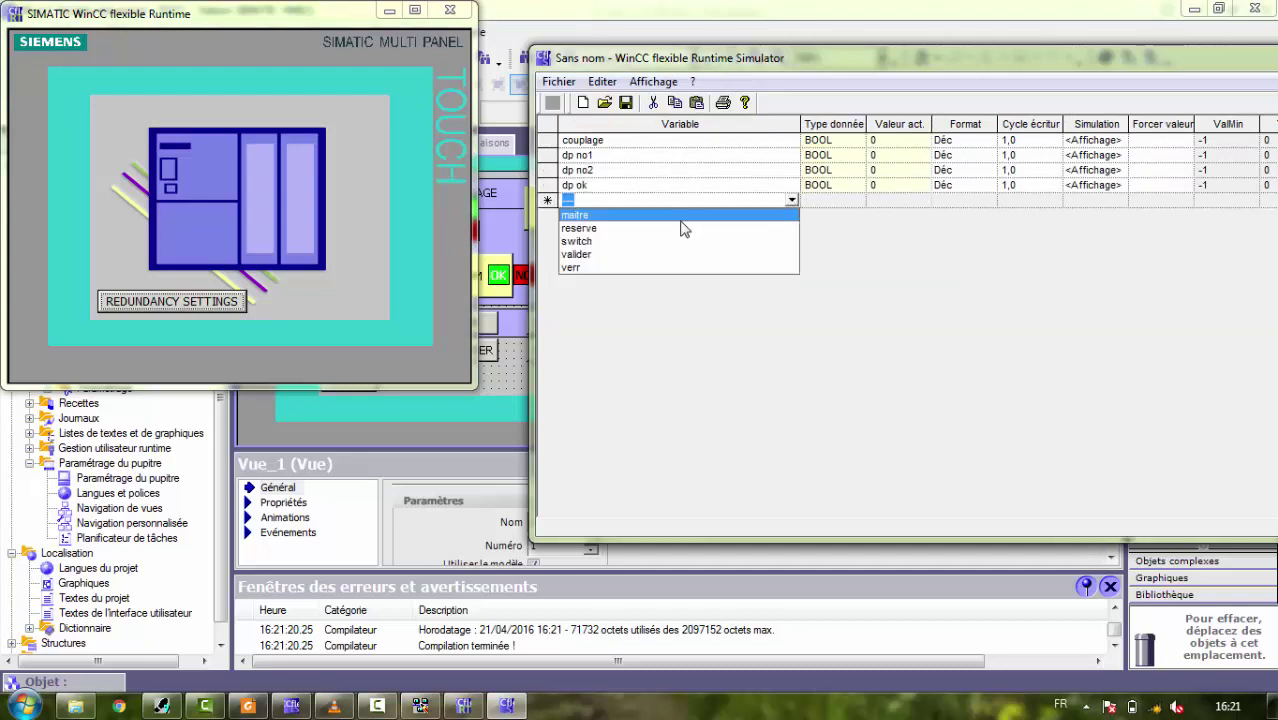
{"action": "left_click", "coordinate": [685, 228]}
{"action": "left_click", "coordinate": [792, 215]}
{"action": "left_click", "coordinate": [792, 215]}
{"action": "left_click", "coordinate": [700, 232]}
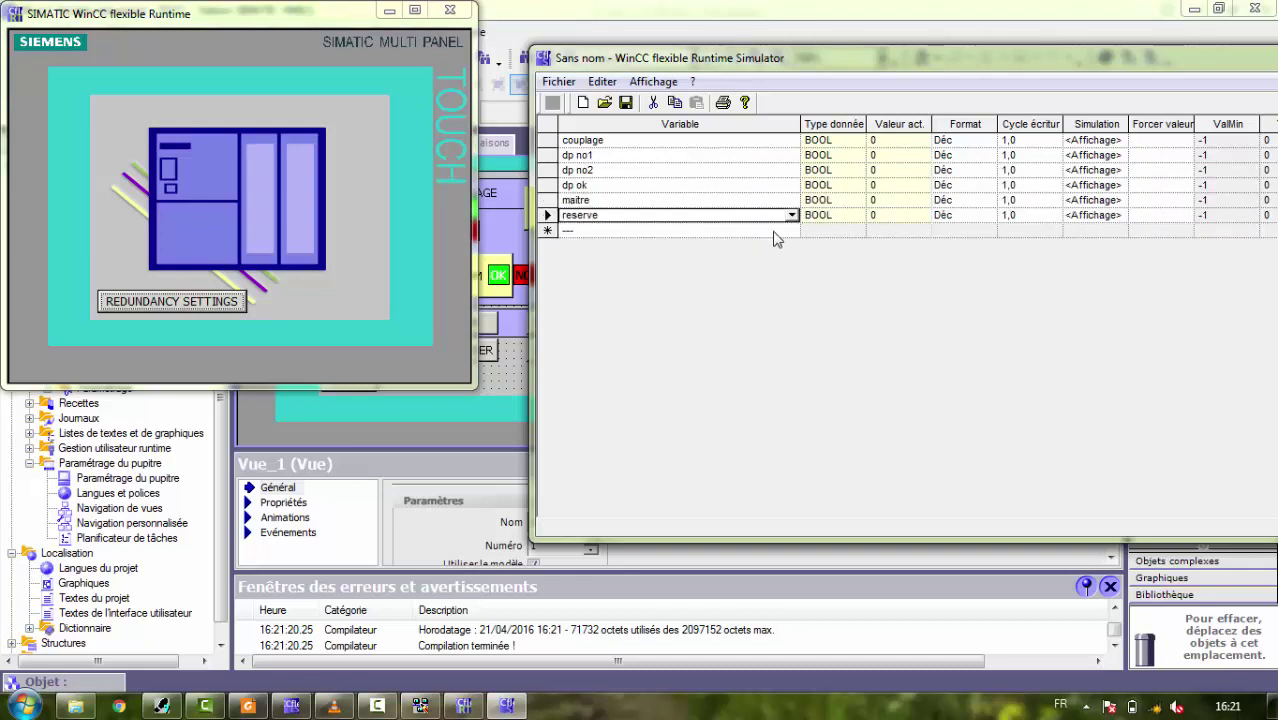
{"action": "left_click", "coordinate": [792, 230]}
{"action": "left_click", "coordinate": [792, 230]}
{"action": "left_click", "coordinate": [685, 246]}
{"action": "left_click", "coordinate": [792, 245]}
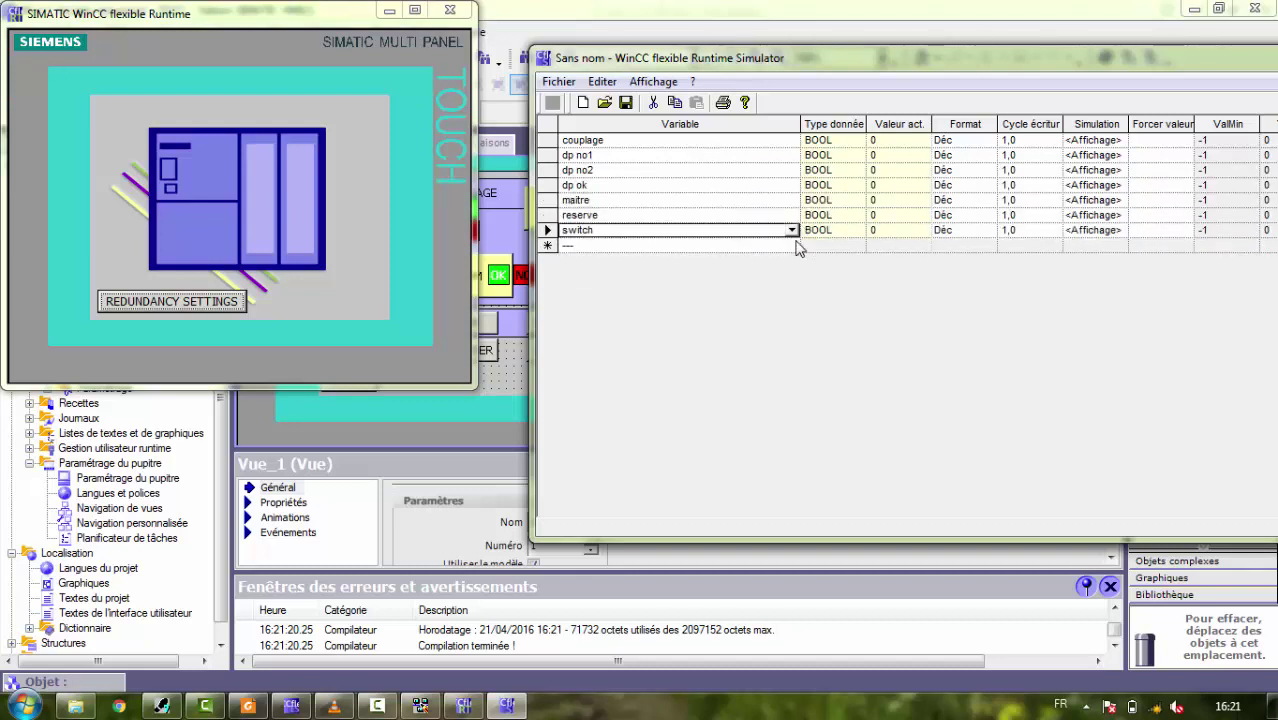
{"action": "left_click", "coordinate": [792, 245]}
{"action": "left_click", "coordinate": [718, 260]}
{"action": "left_click", "coordinate": [792, 260]}
{"action": "left_click", "coordinate": [792, 260]}
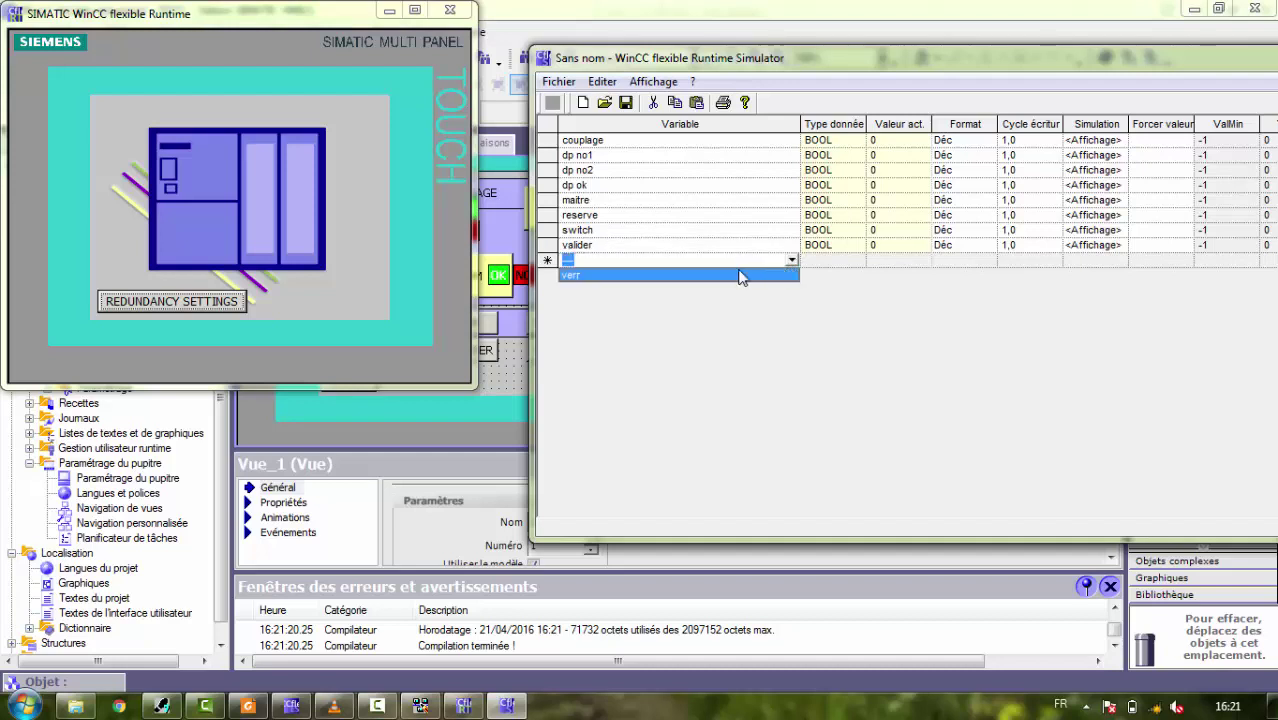
{"action": "left_click", "coordinate": [730, 276]}
{"action": "left_click", "coordinate": [213, 308]}
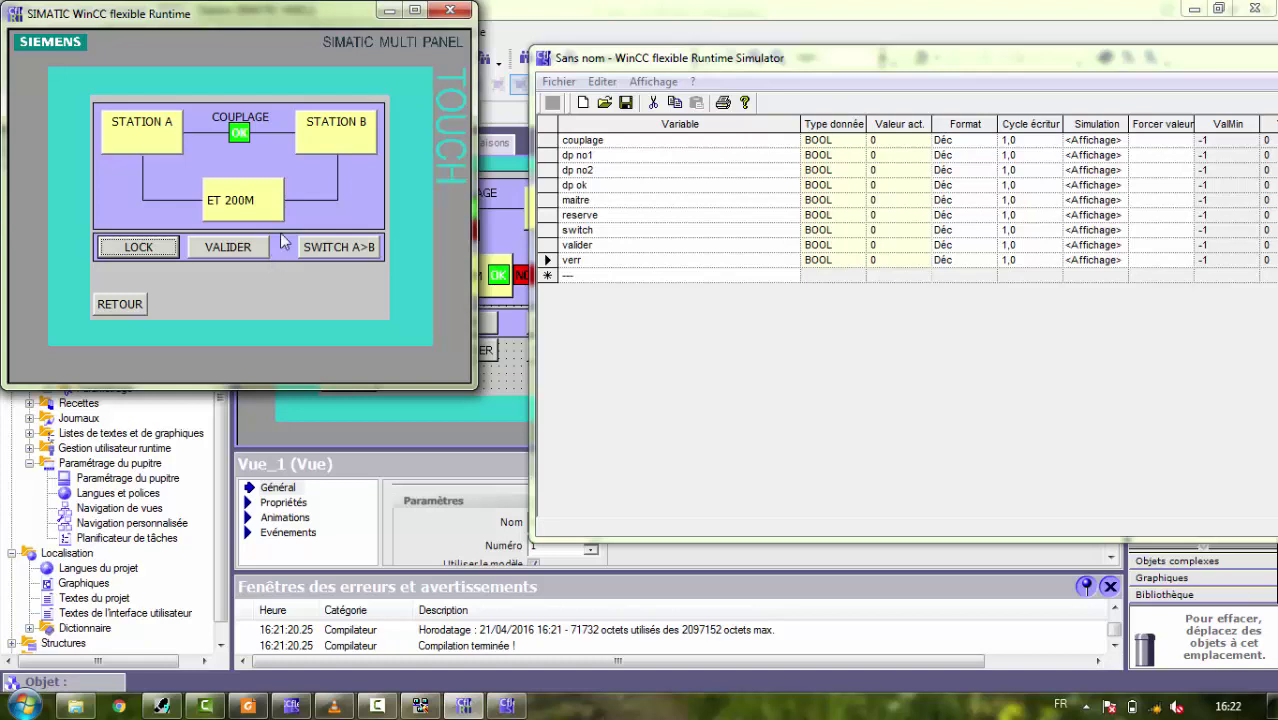
- Switch to the PDF manual in Foxit Reader and examine the redundancy status word's coupling and master/reserve bits on page 24
{"action": "left_click", "coordinate": [248, 706]}
{"action": "scroll", "coordinate": [921, 441], "scroll_direction": "down", "scroll_amount": 1}
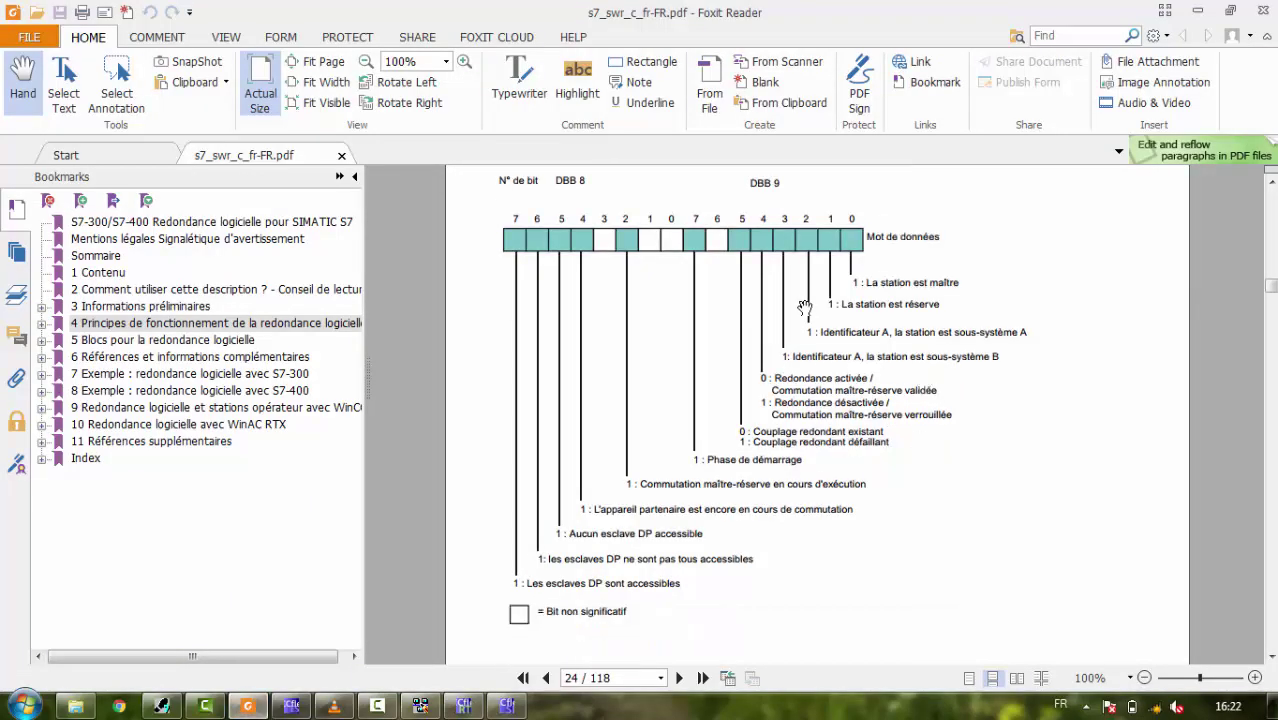
{"action": "scroll", "coordinate": [750, 325], "scroll_direction": "up", "scroll_amount": 1}
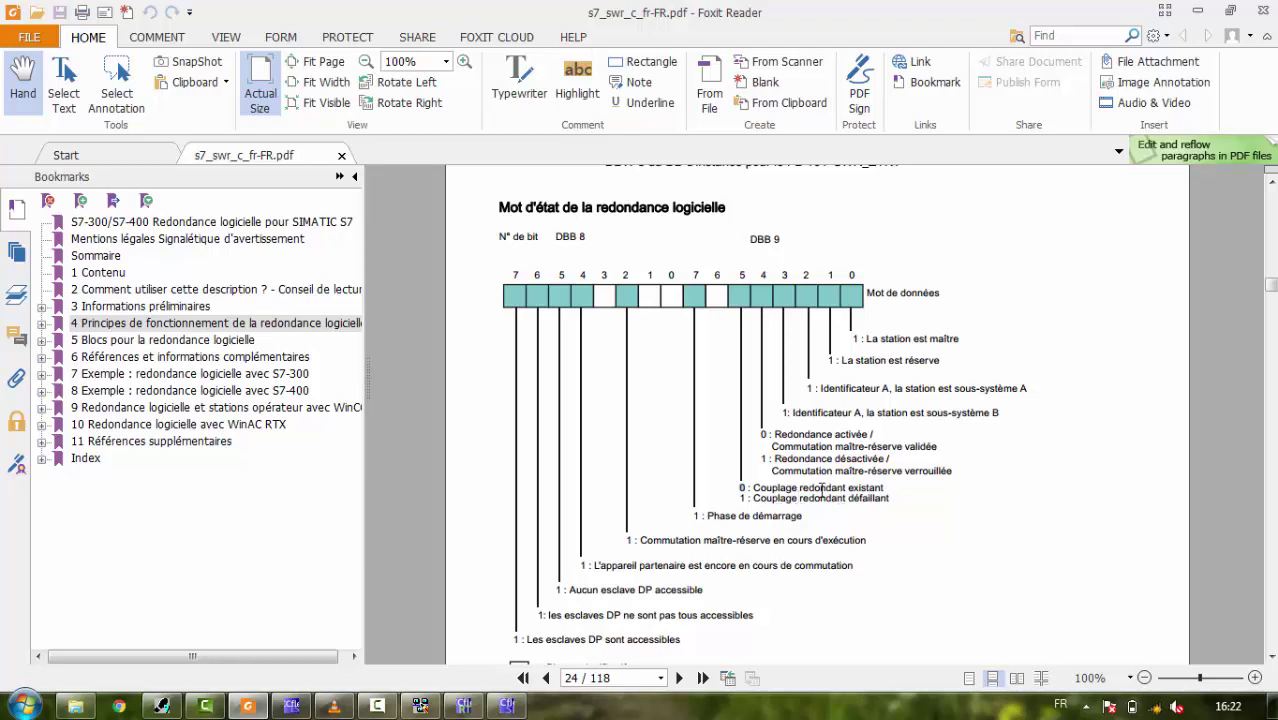
{"action": "left_click_drag", "start_coordinate": [736, 503], "coordinate": [803, 503]}
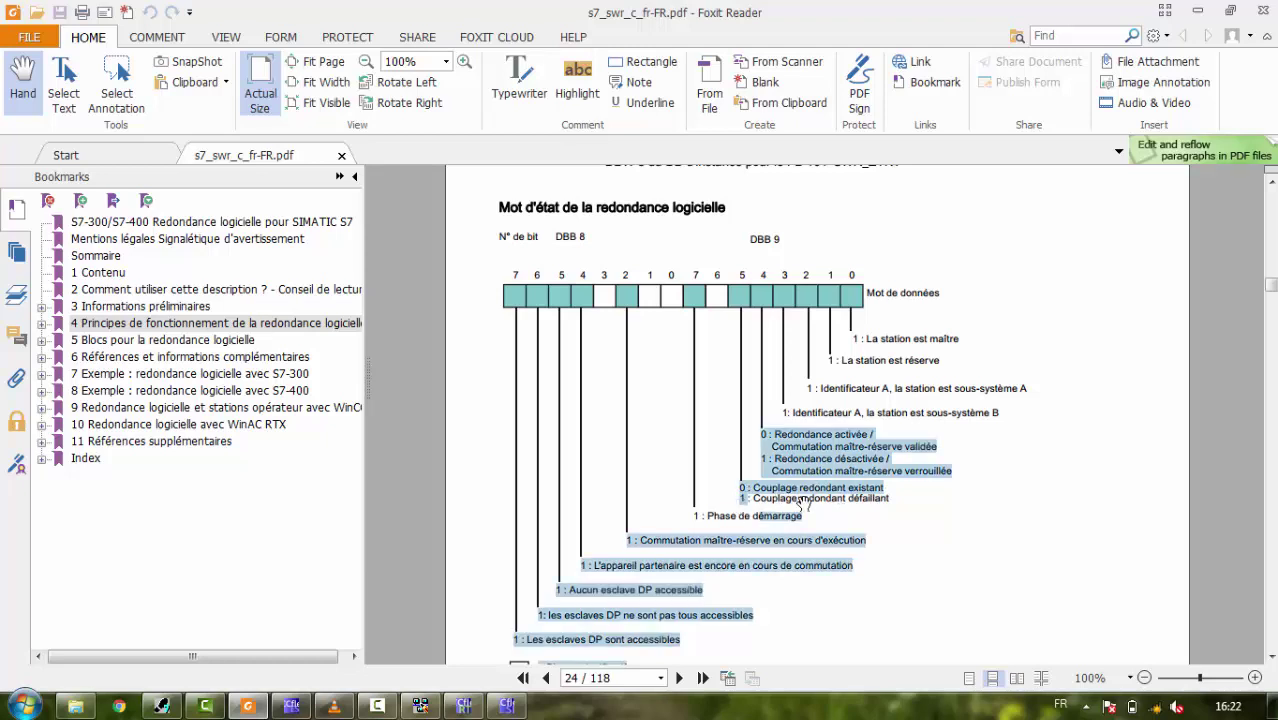
{"action": "left_click", "coordinate": [810, 506]}
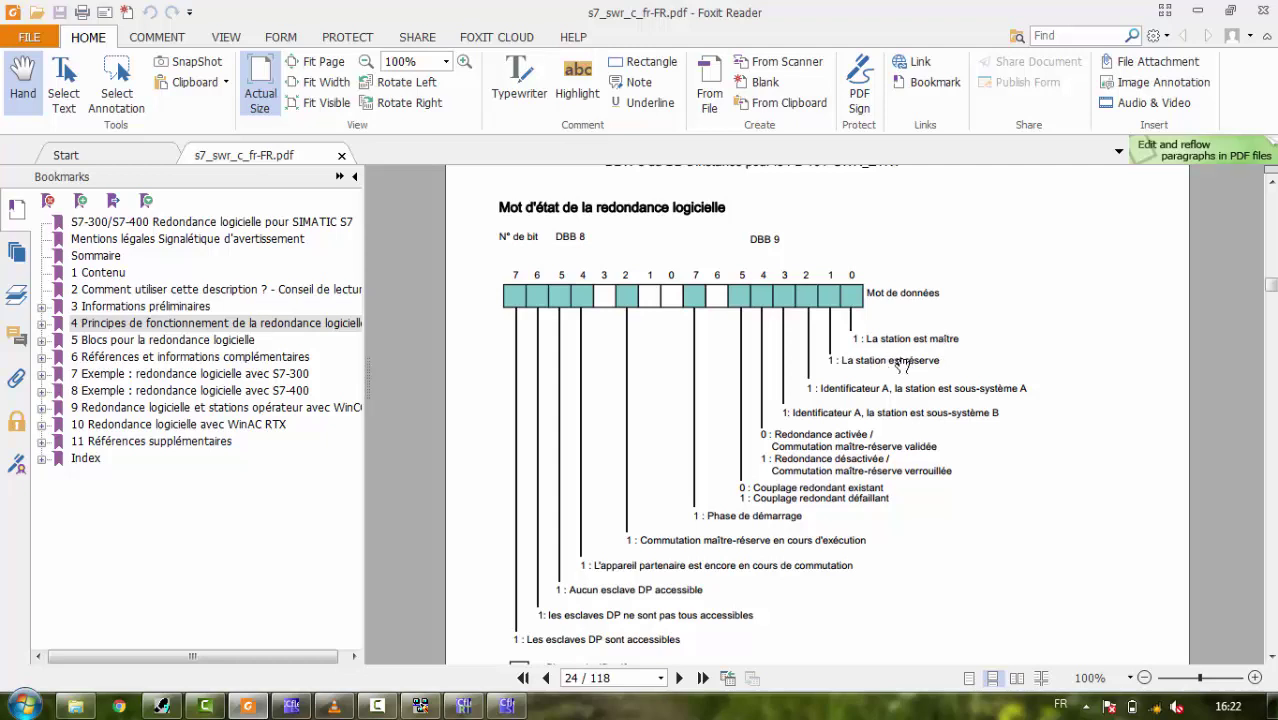
- Return to the WinCC flexible runtime panel and simulator, arrange them side by side and force maitre to 1
{"action": "left_click", "coordinate": [463, 706]}
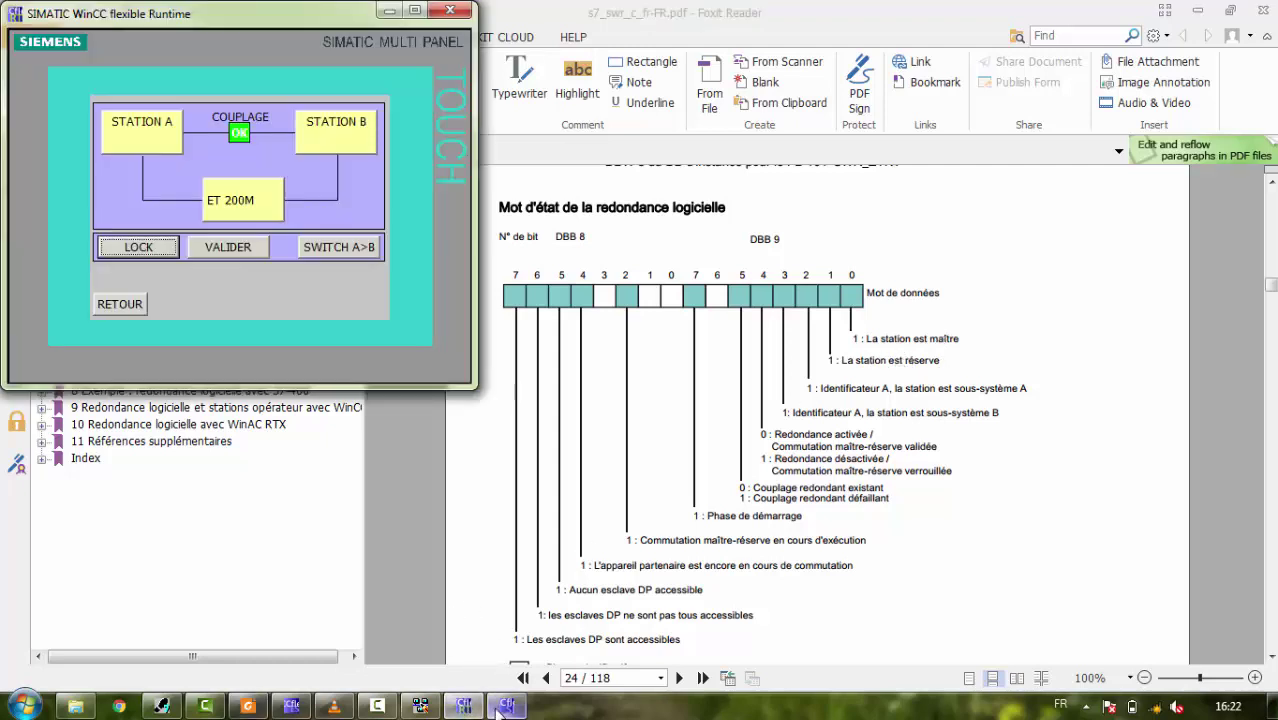
{"action": "left_click", "coordinate": [506, 706]}
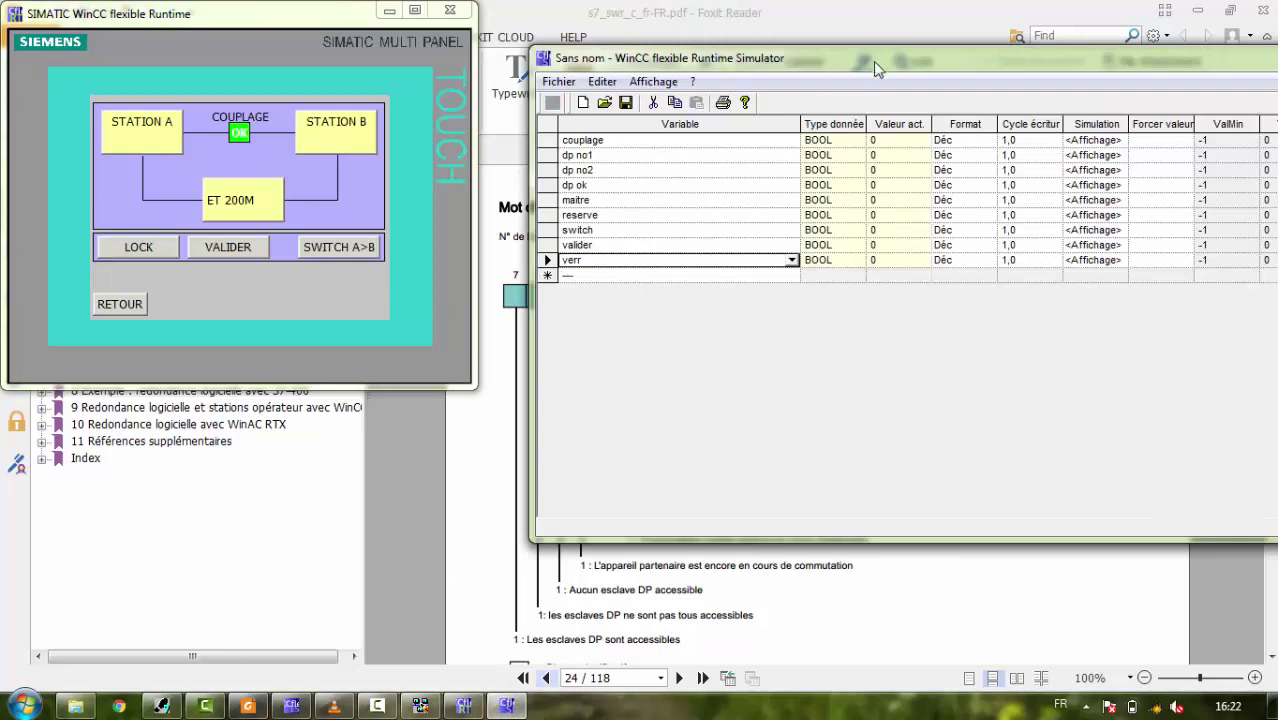
{"action": "left_click_drag", "start_coordinate": [873, 57], "coordinate": [845, 43]}
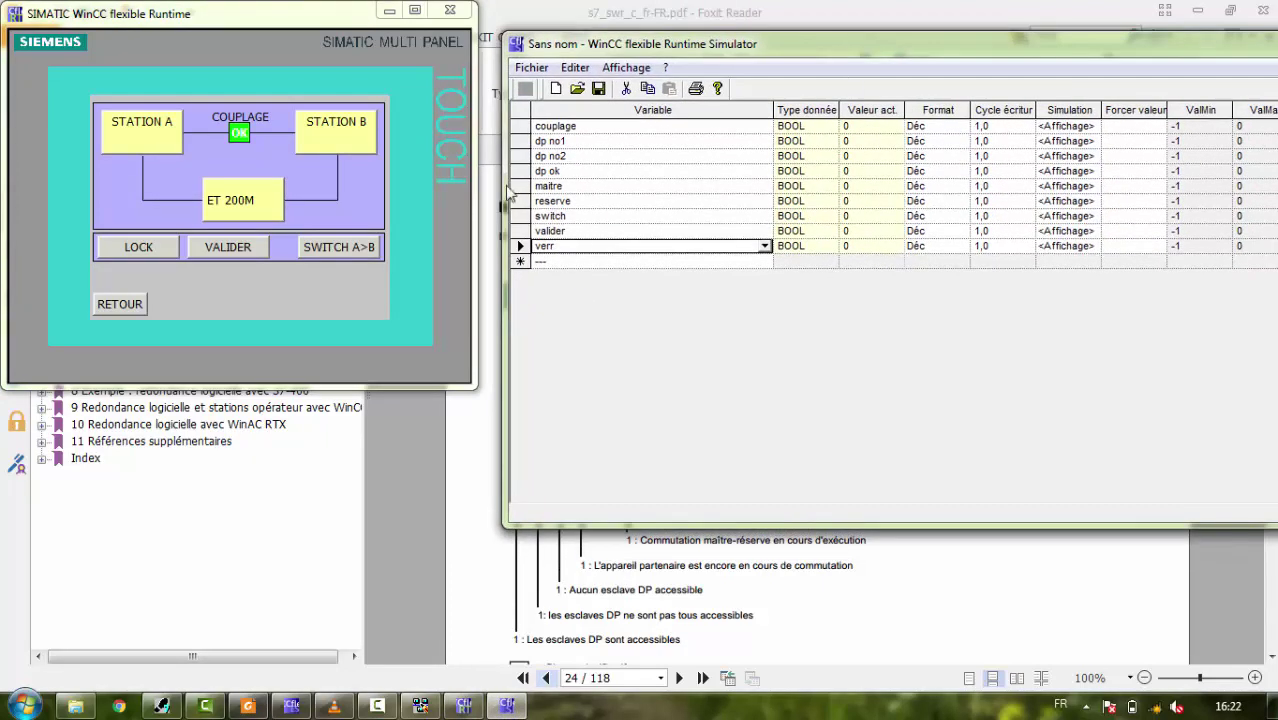
{"action": "left_click", "coordinate": [1121, 190]}
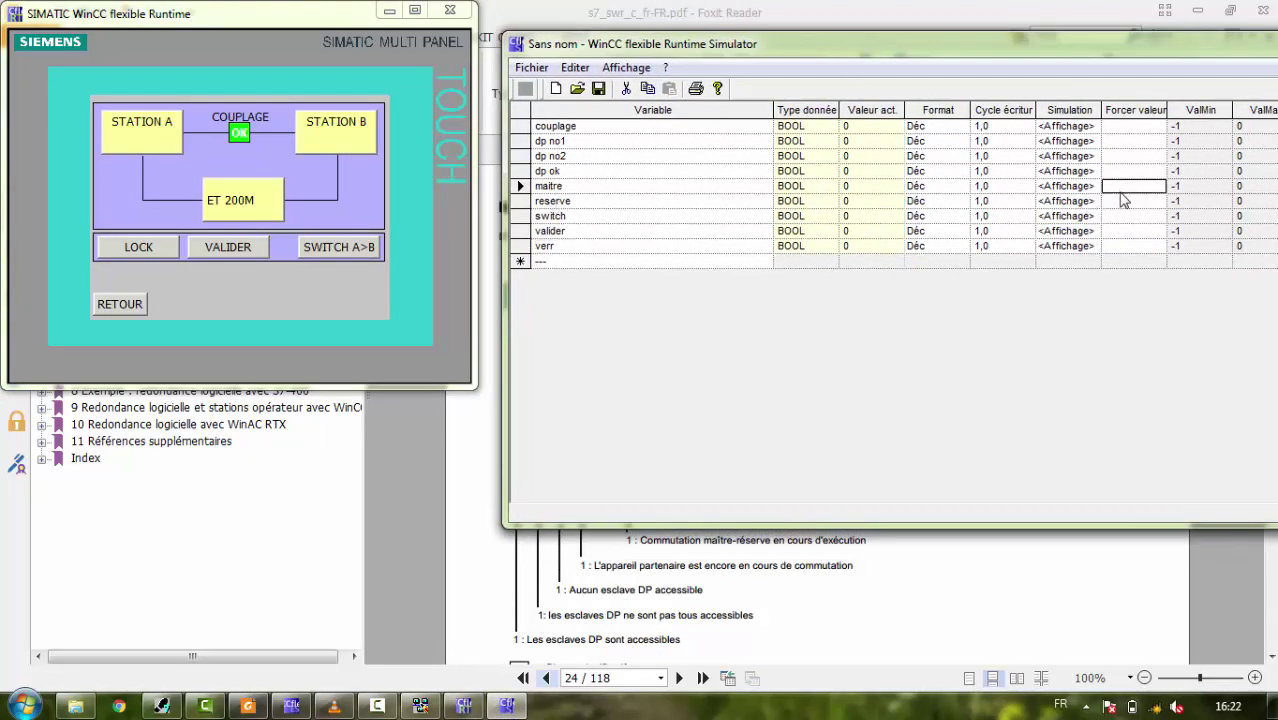
{"action": "type", "text": "1"}
{"action": "key", "text": "Return"}
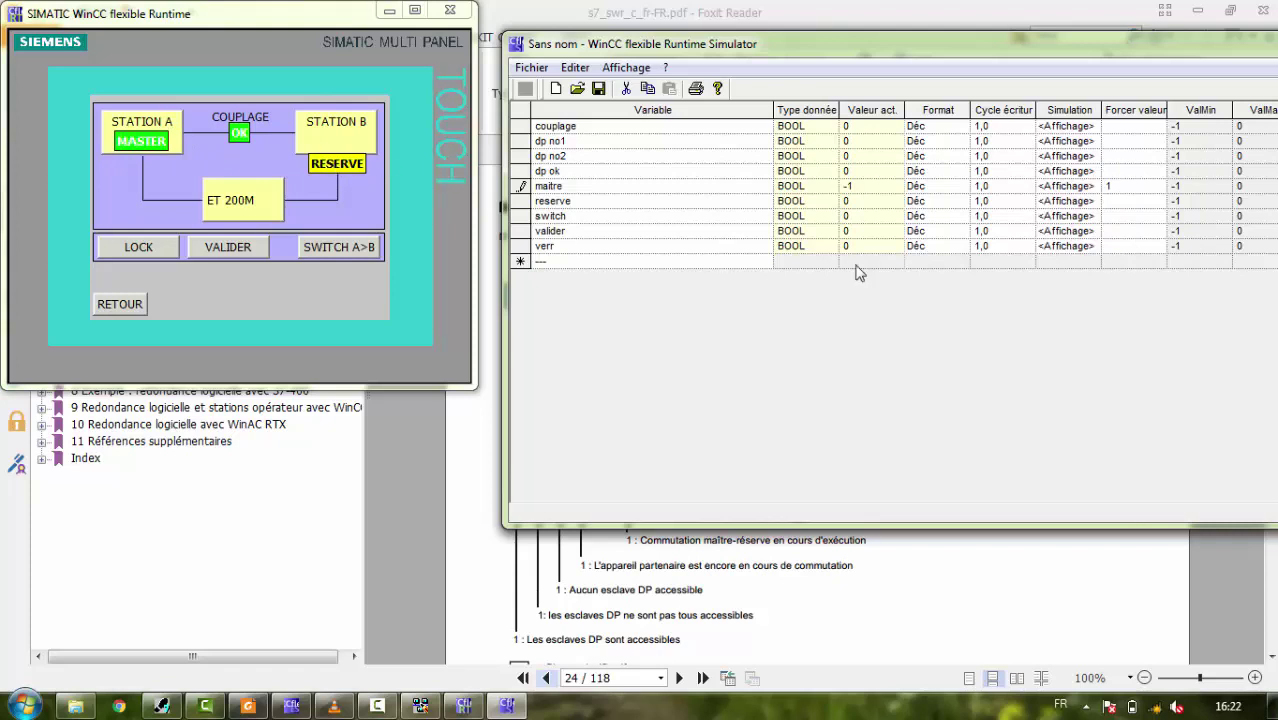
- Clear the forced value of maitre and force reserve to 1 in the simulator table
{"action": "left_click", "coordinate": [1122, 189]}
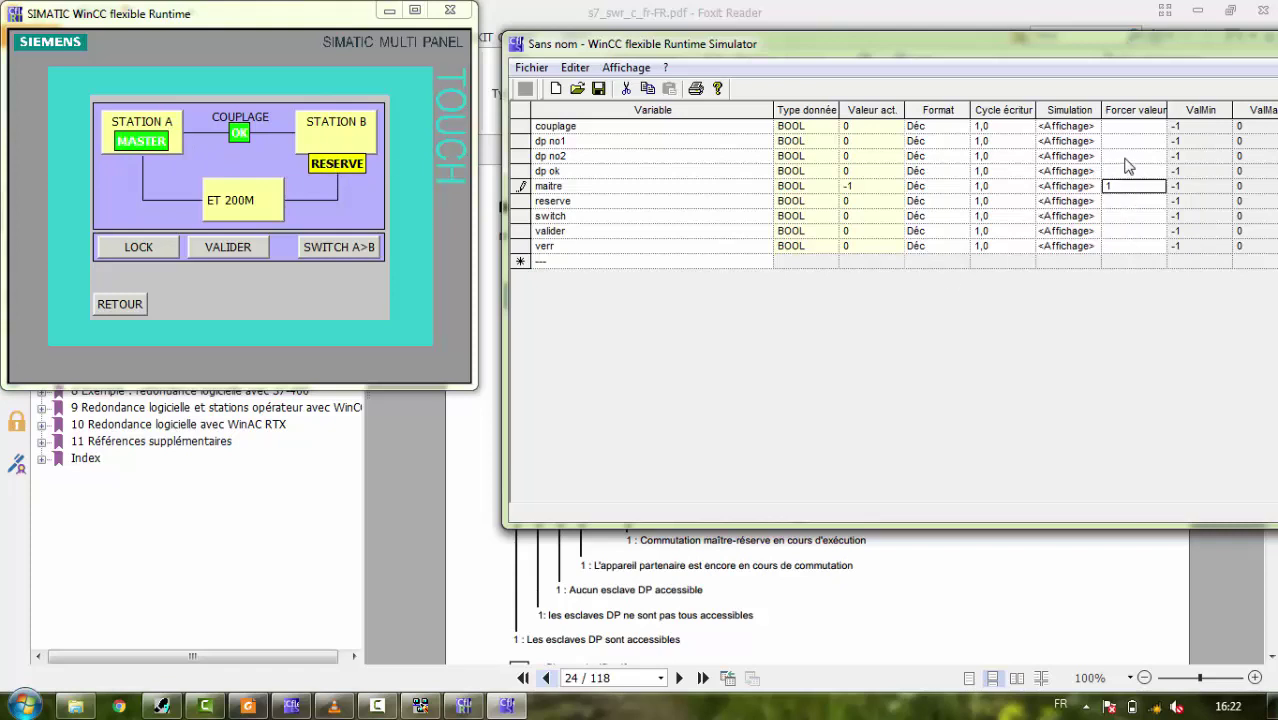
{"action": "key", "text": "BackSpace"}
{"action": "left_click", "coordinate": [1120, 205]}
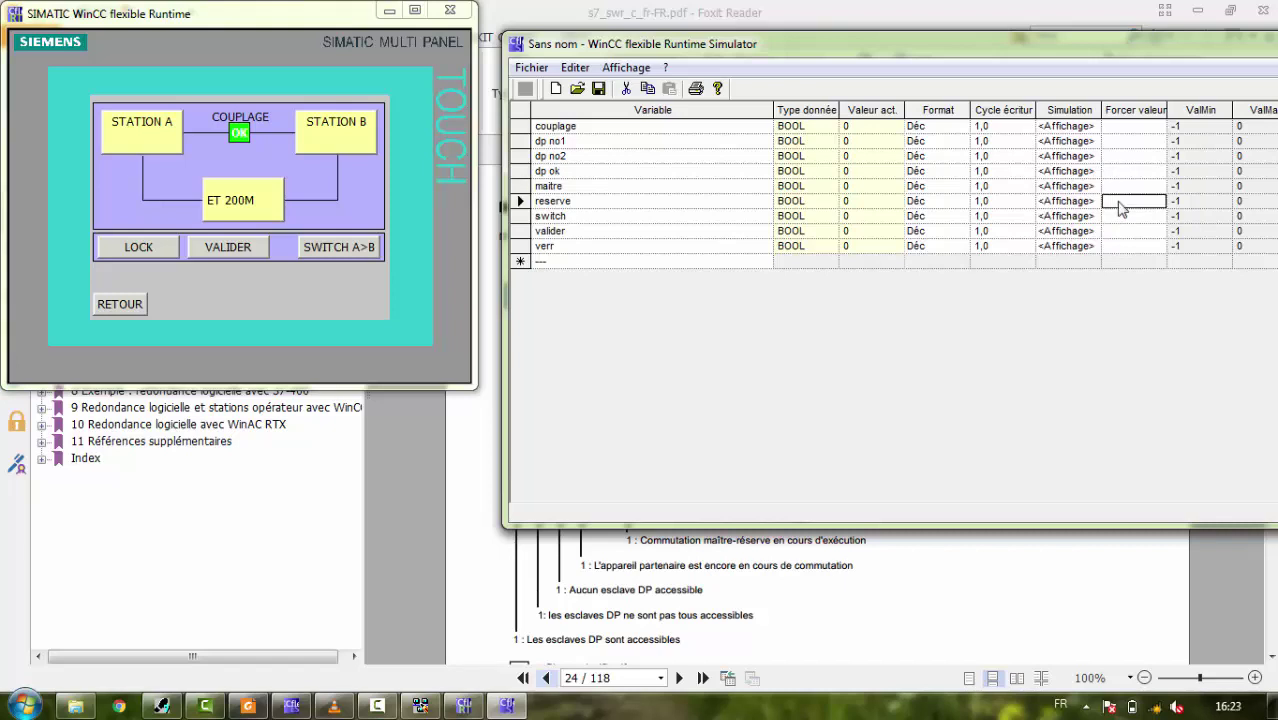
{"action": "type", "text": "1"}
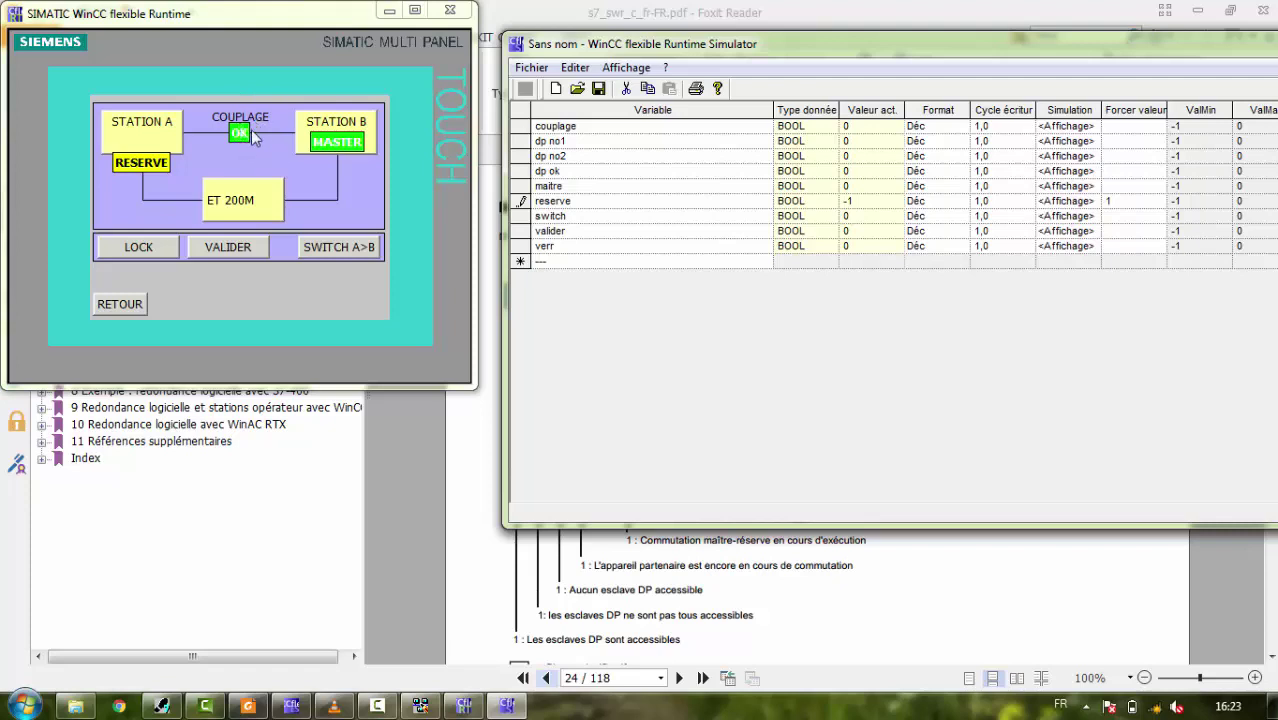
- Force the couplage variable to 1 to simulate a failed redundant coupling
{"action": "left_click", "coordinate": [1140, 127]}
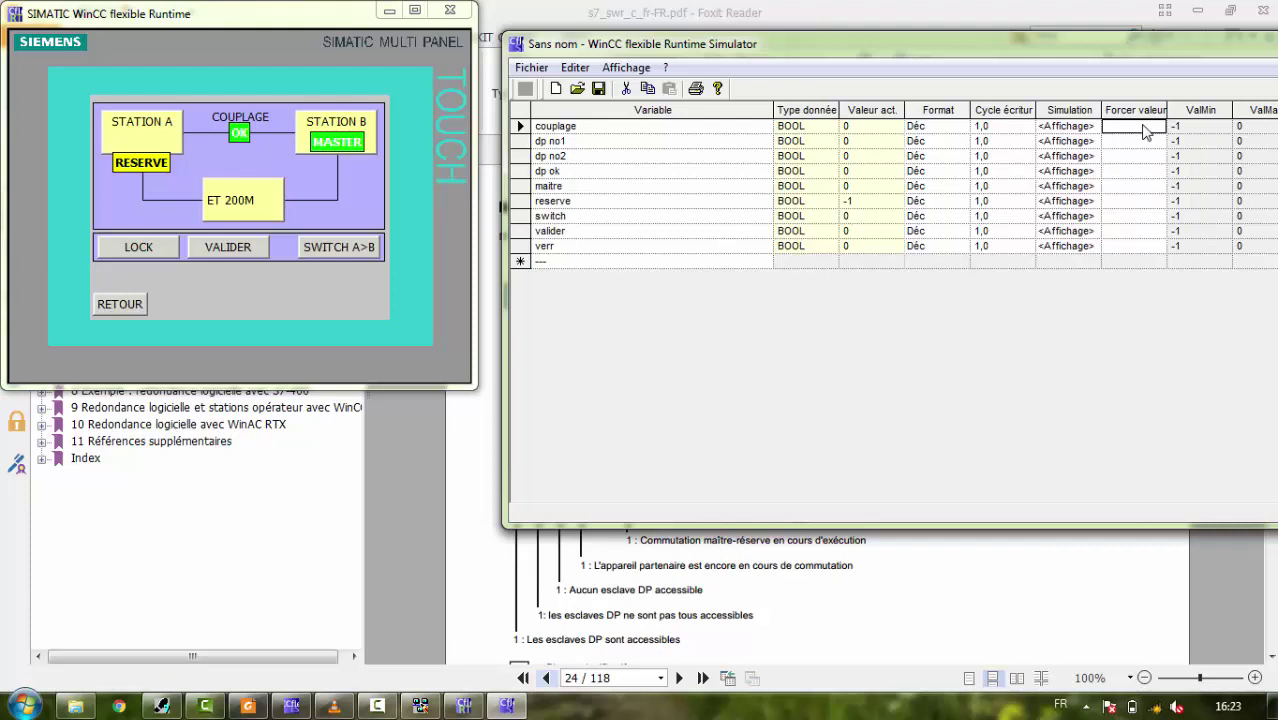
{"action": "type", "text": "1"}
{"action": "key", "text": "Return"}
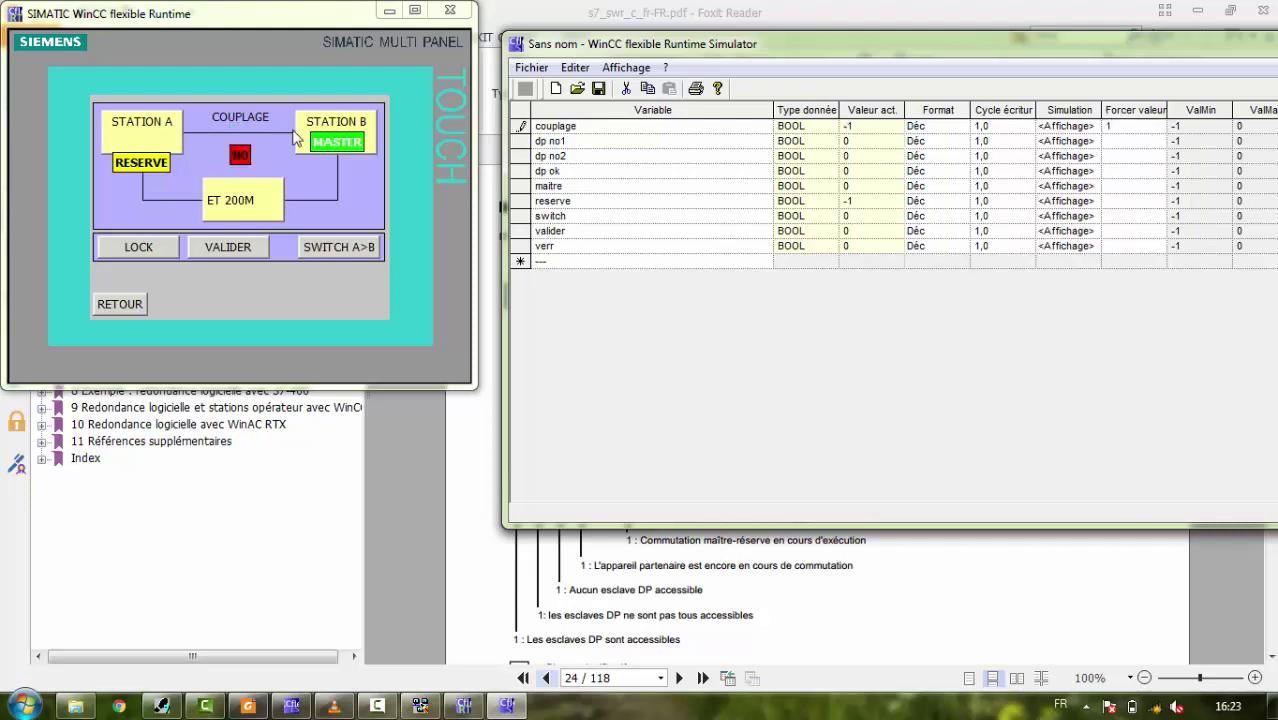